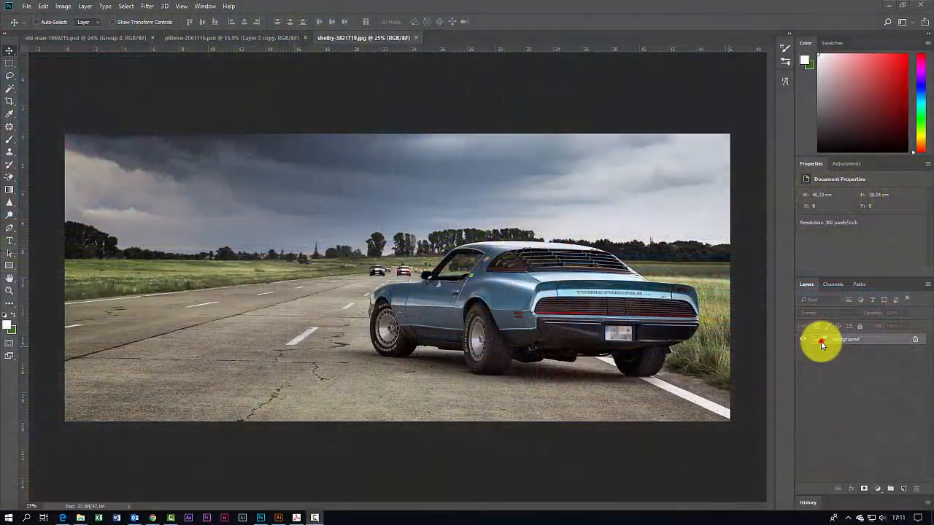
Step: Duplicate the Background layer and select the copy
click(823, 341)
drag(830, 341, 902, 486)
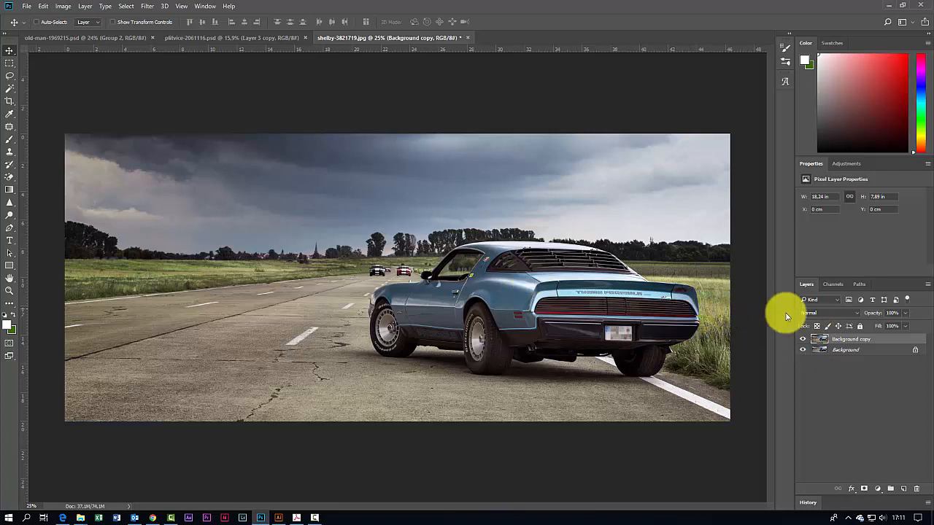
click(823, 340)
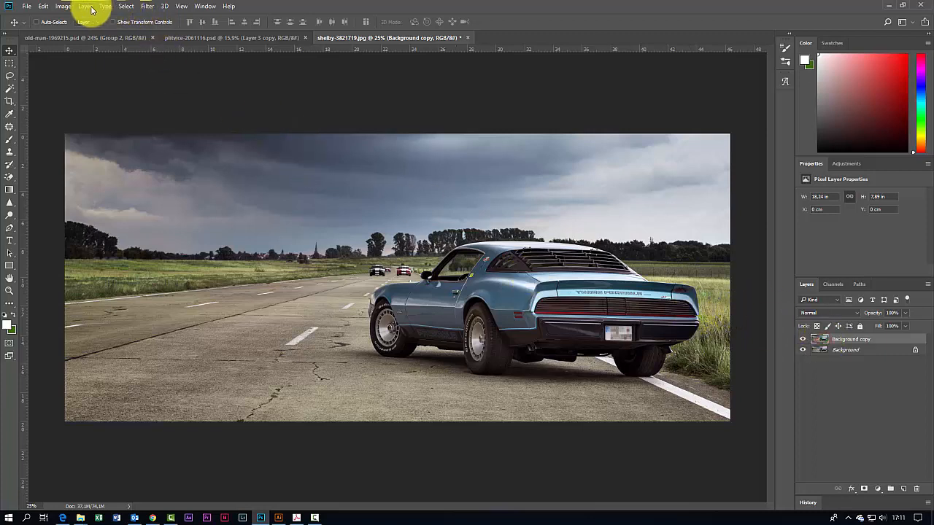
Step: Open the HDR Toning adjustment, agreeing to flatten the document
click(64, 6)
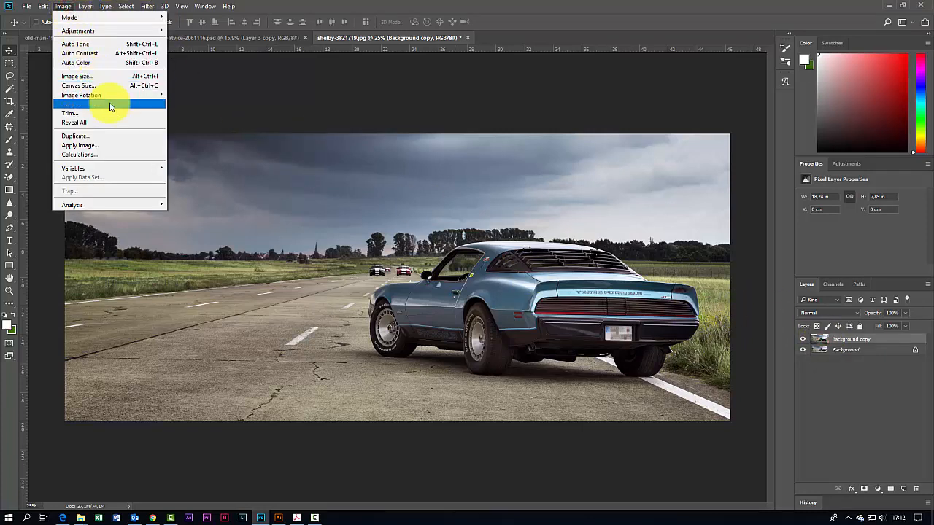
mouse_move(137, 34)
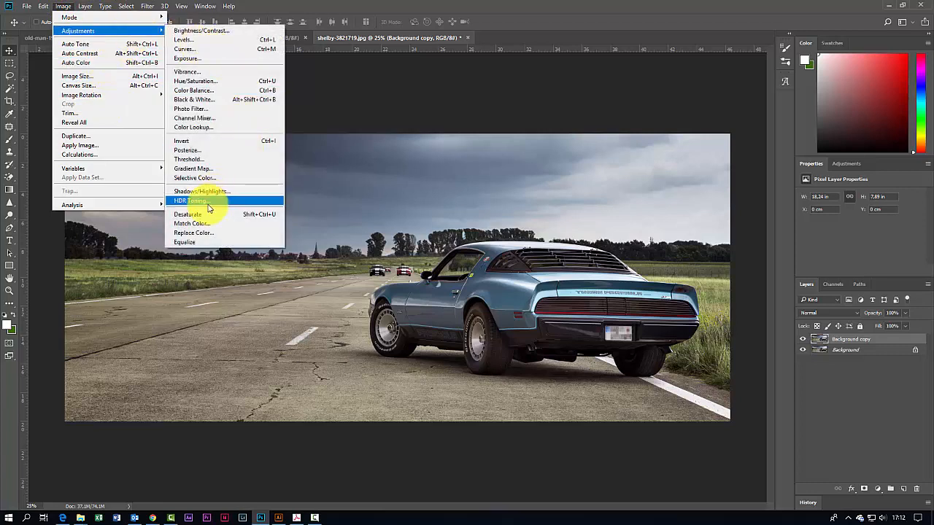
click(207, 200)
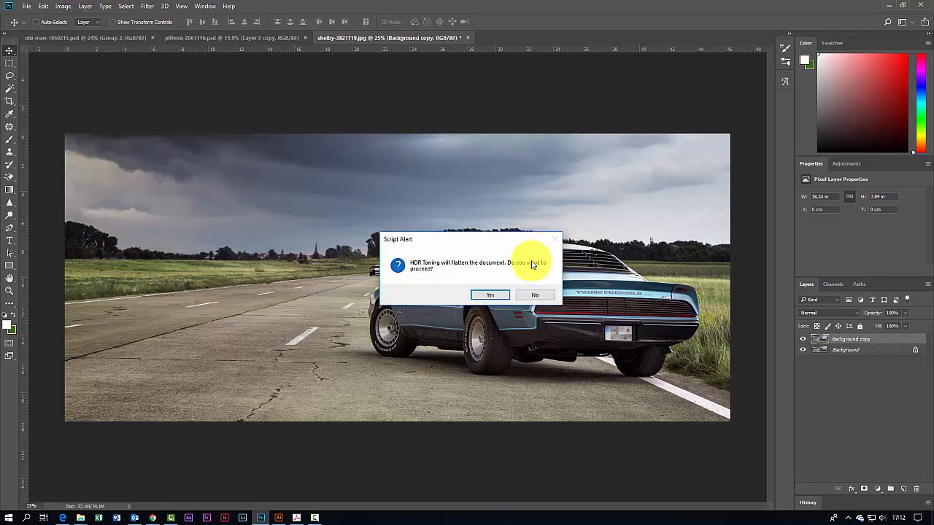
click(494, 295)
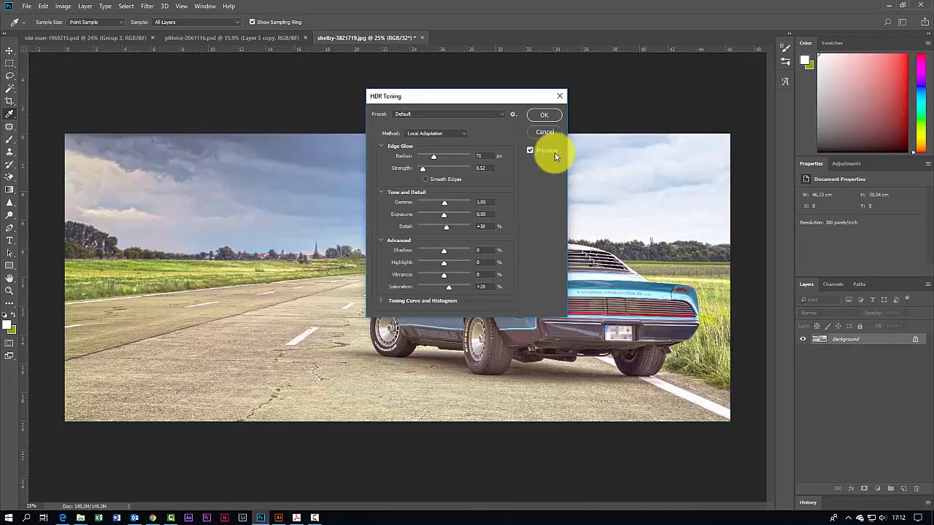
Step: Set the Edge Glow radius to 500 px and strength to 4.00
drag(482, 97, 731, 113)
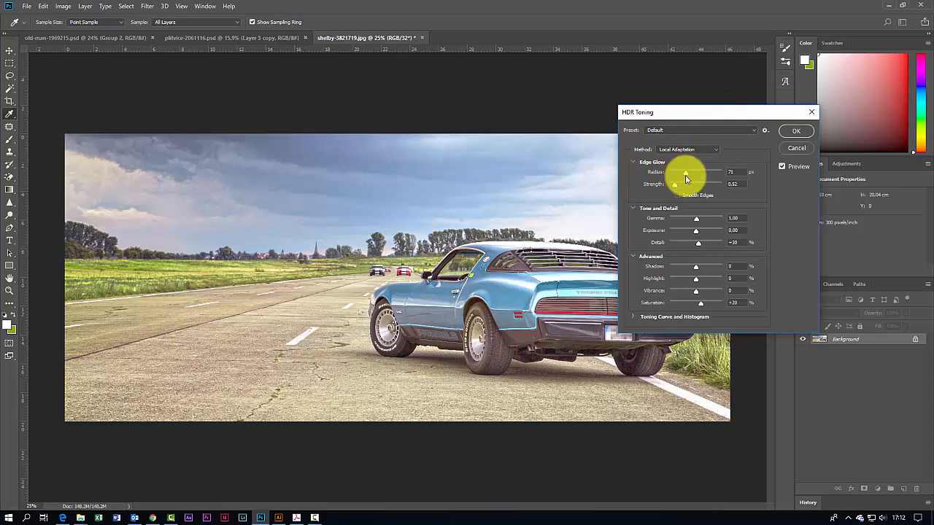
drag(686, 177, 726, 189)
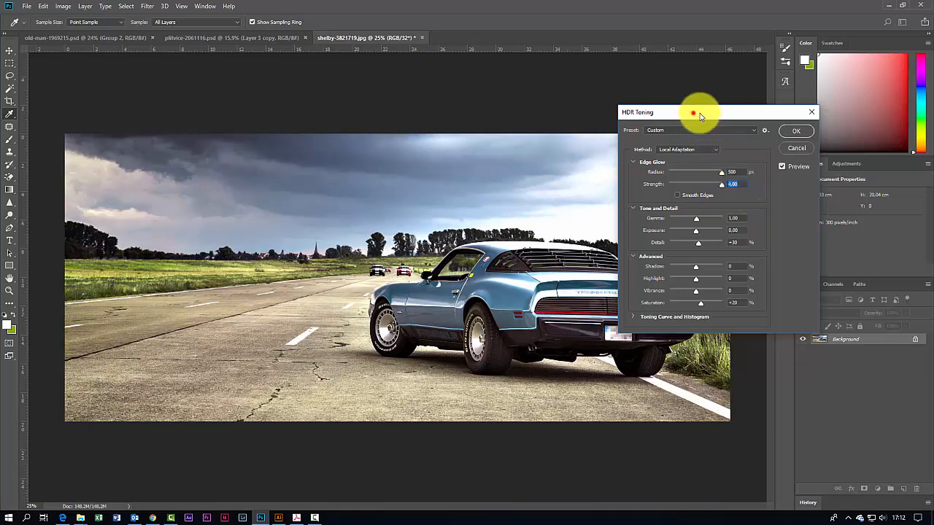
drag(698, 113, 761, 79)
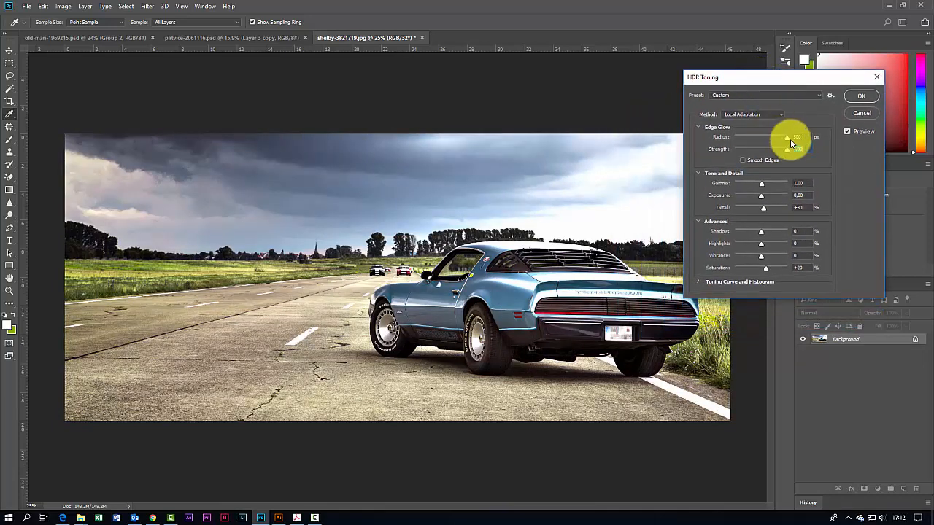
Step: Adjust Tone and Detail to gamma 0.05, exposure +0.50 and detail +25%
mouse_move(761, 183)
mouse_down()
mouse_move(780, 186)
mouse_move(751, 187)
mouse_move(791, 191)
mouse_move(748, 201)
mouse_move(761, 201)
mouse_up()
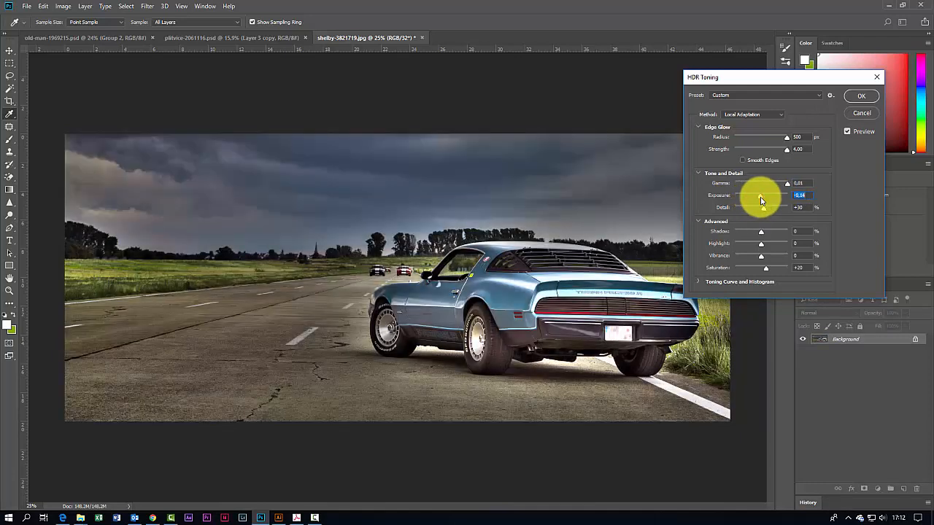
mouse_move(762, 208)
mouse_down()
mouse_move(785, 211)
mouse_move(755, 198)
mouse_move(774, 198)
mouse_move(765, 199)
mouse_up()
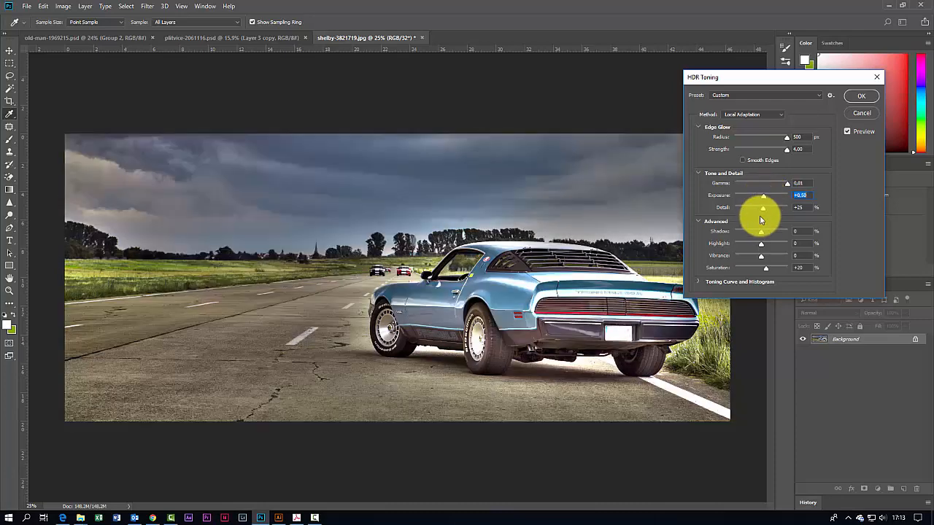
Step: Set Shadow +38%, Highlight +41%, Vibrance +43% and Saturation +54% in the Advanced section
drag(761, 232, 774, 250)
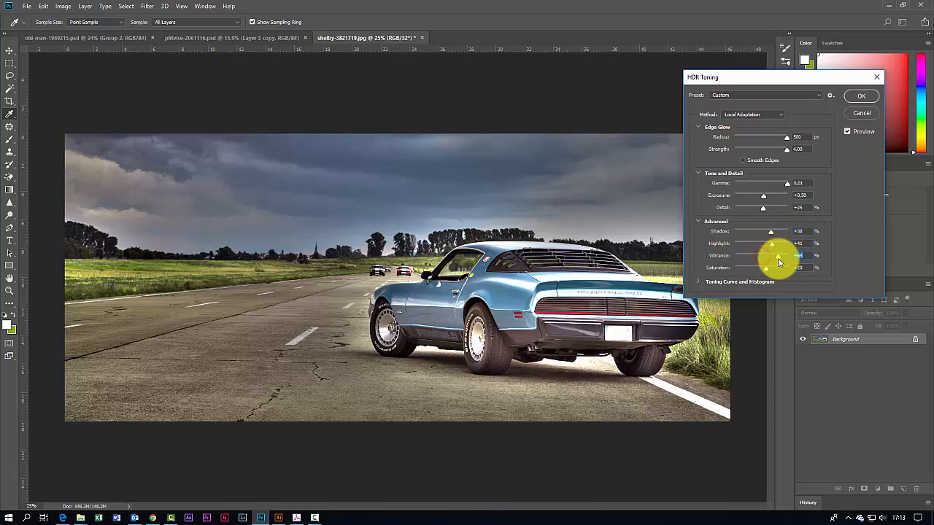
mouse_move(779, 262)
mouse_down()
mouse_move(754, 272)
mouse_move(791, 271)
mouse_move(777, 271)
mouse_up()
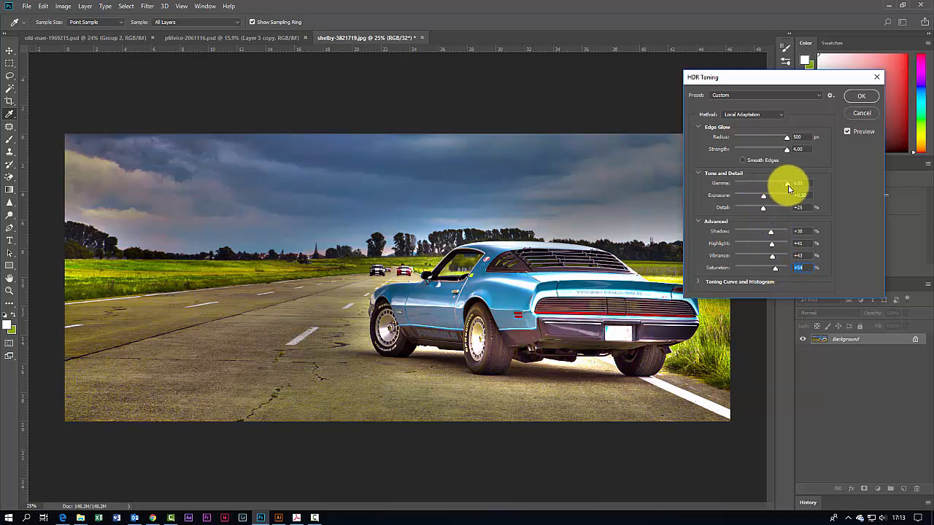
Step: Lower the gamma and set the exposure to -0.96
drag(786, 184, 756, 198)
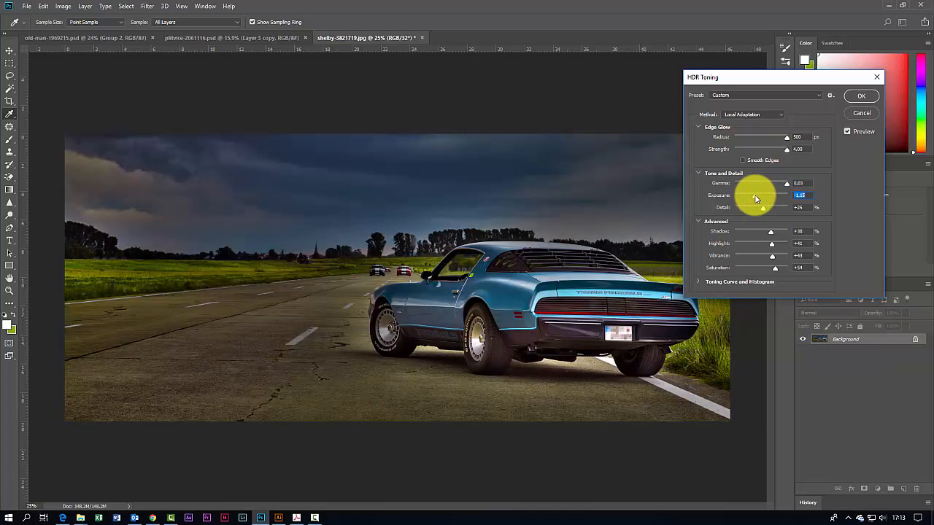
mouse_move(781, 137)
mouse_down()
mouse_move(789, 141)
mouse_move(774, 152)
mouse_move(788, 150)
mouse_up()
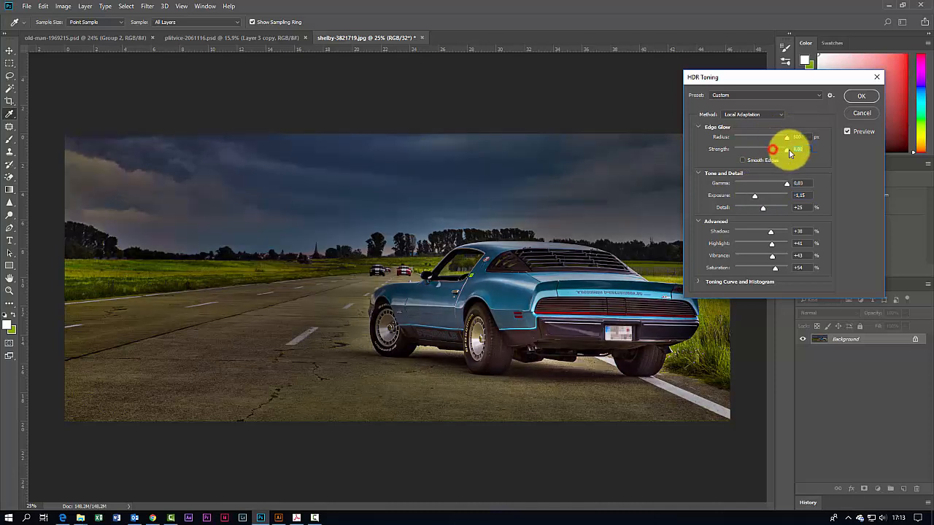
click(742, 160)
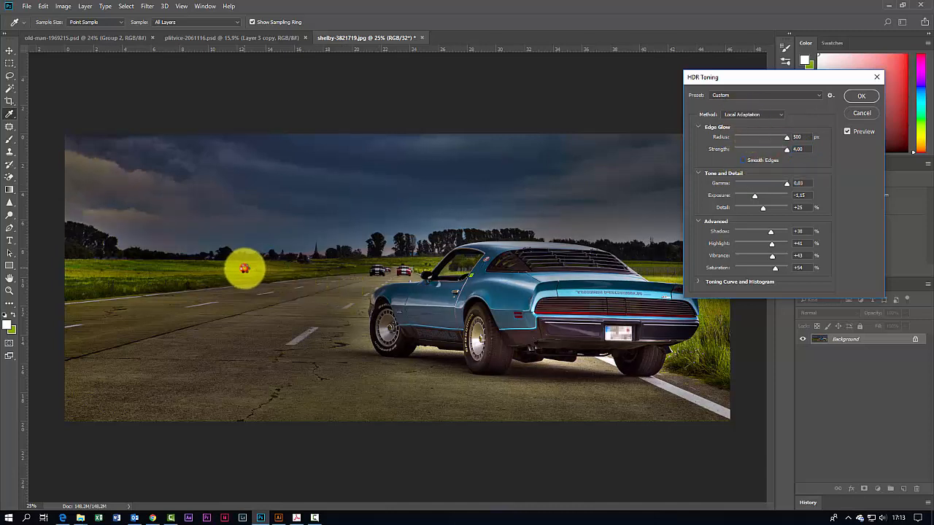
click(756, 115)
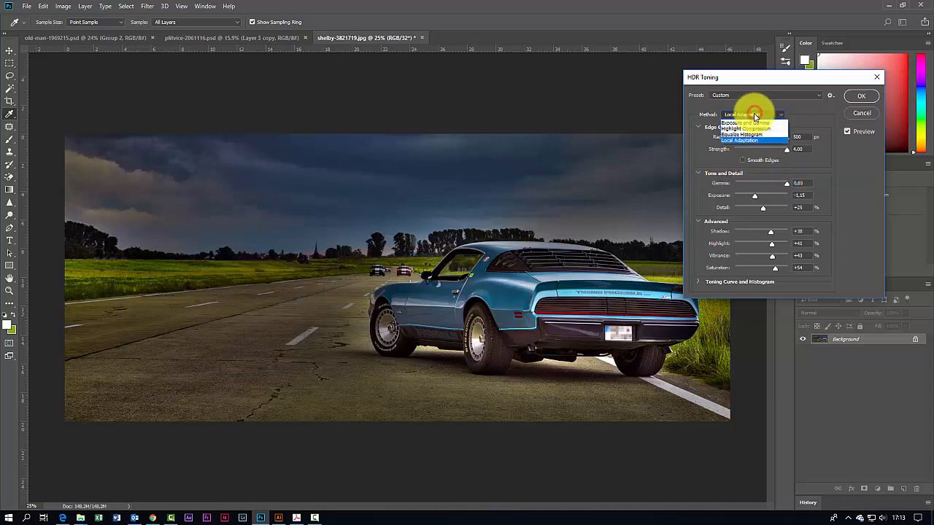
click(755, 115)
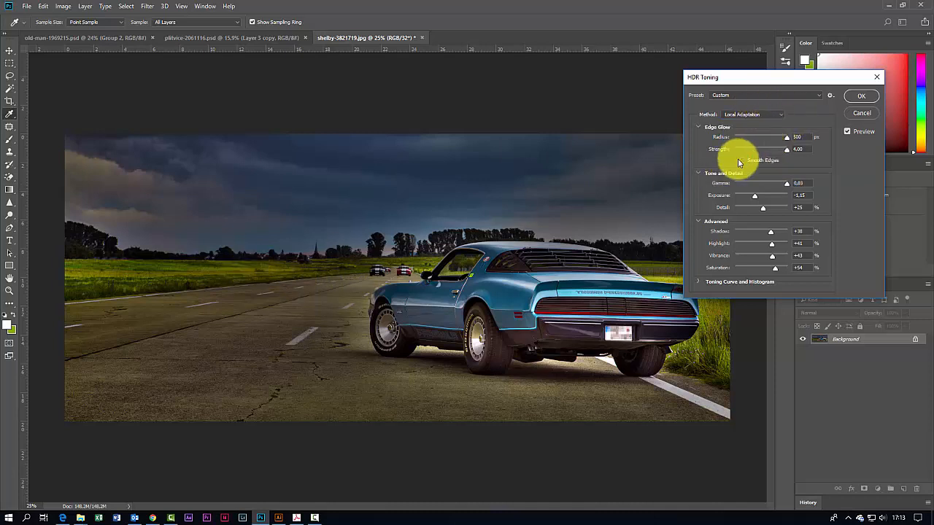
click(234, 270)
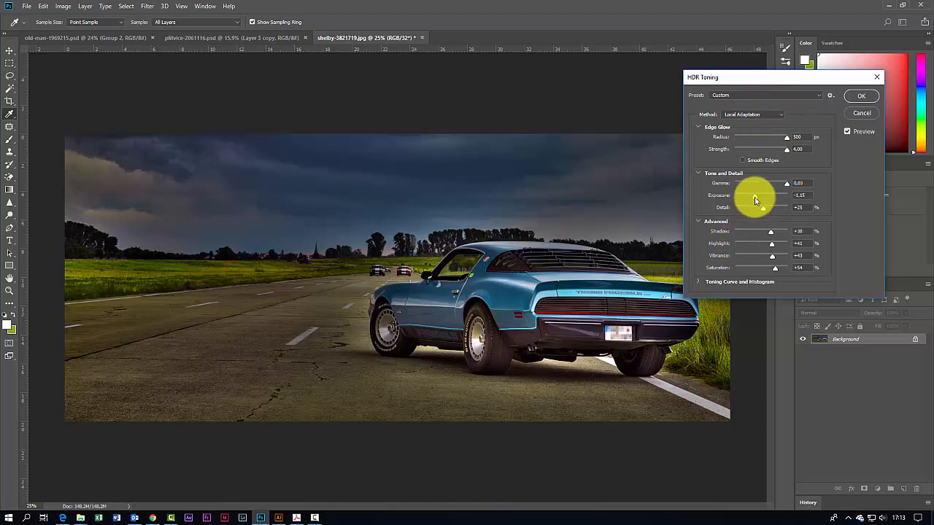
drag(755, 197, 787, 184)
click(784, 184)
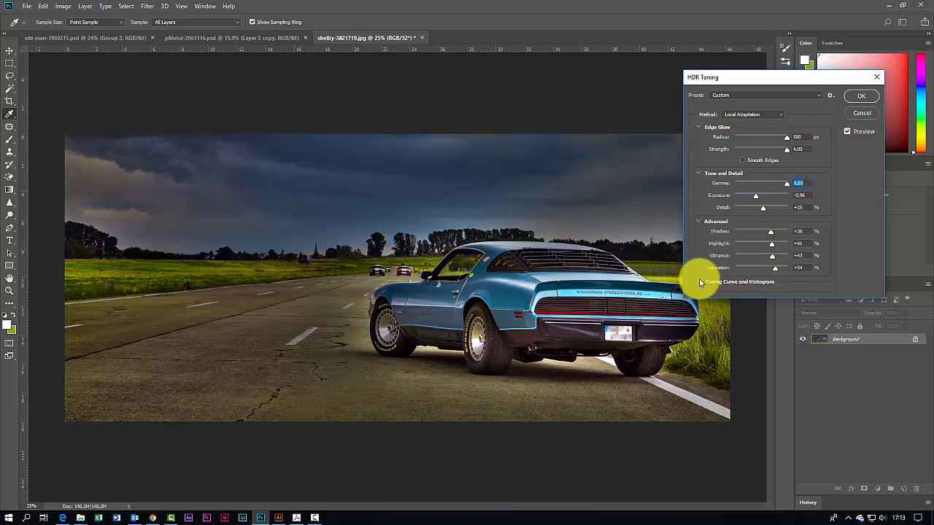
Step: Expand the Toning Curve and Histogram and reshape the curve with two adjusted points
click(705, 281)
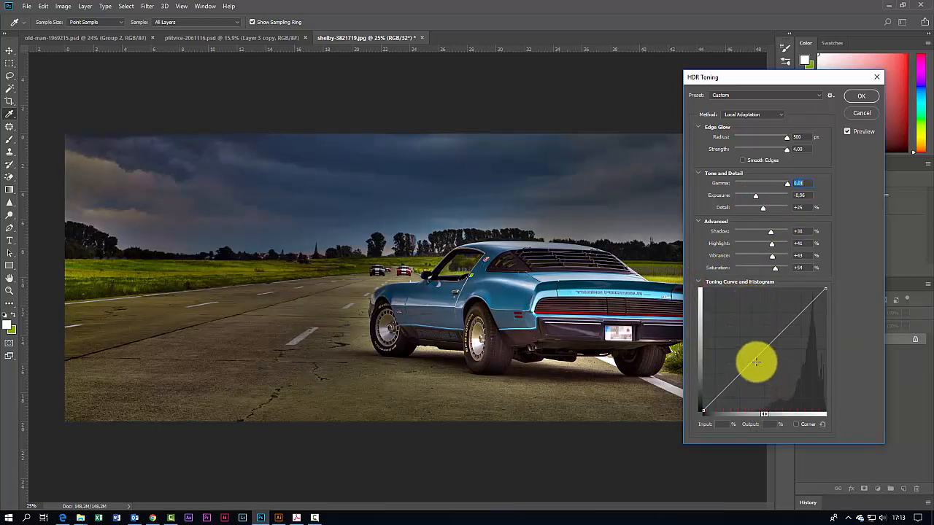
drag(775, 367, 810, 313)
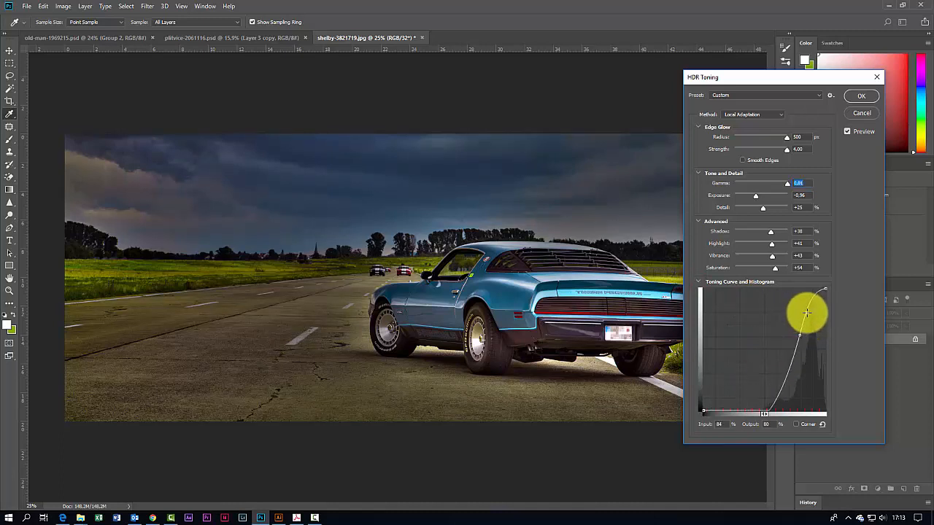
click(767, 416)
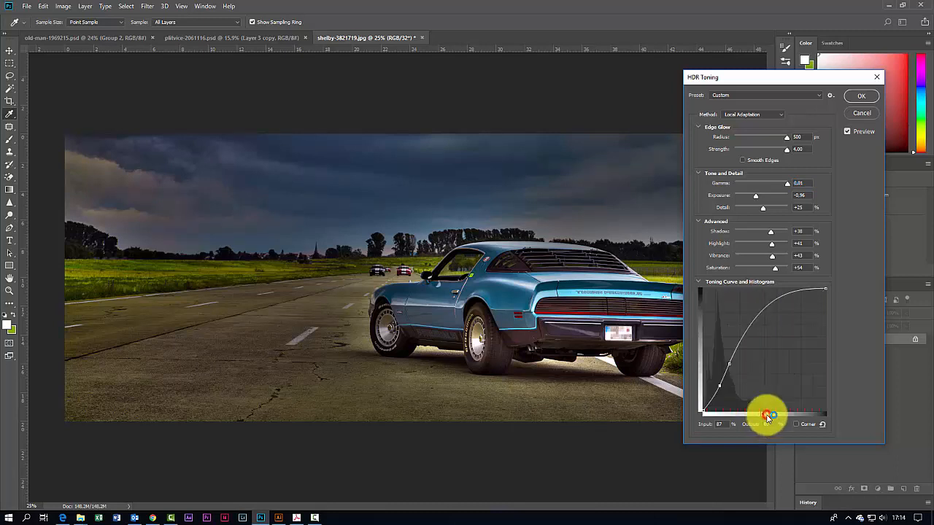
drag(731, 363, 783, 357)
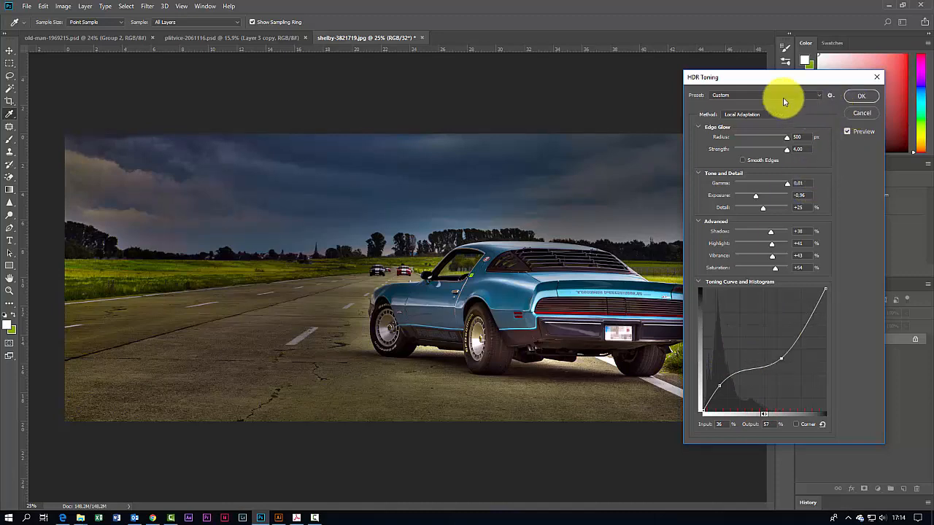
Step: Preview the City Twilight, Flat, Monochromatic Artistic and Monochromatic High Contrast presets
click(763, 97)
click(764, 93)
click(763, 93)
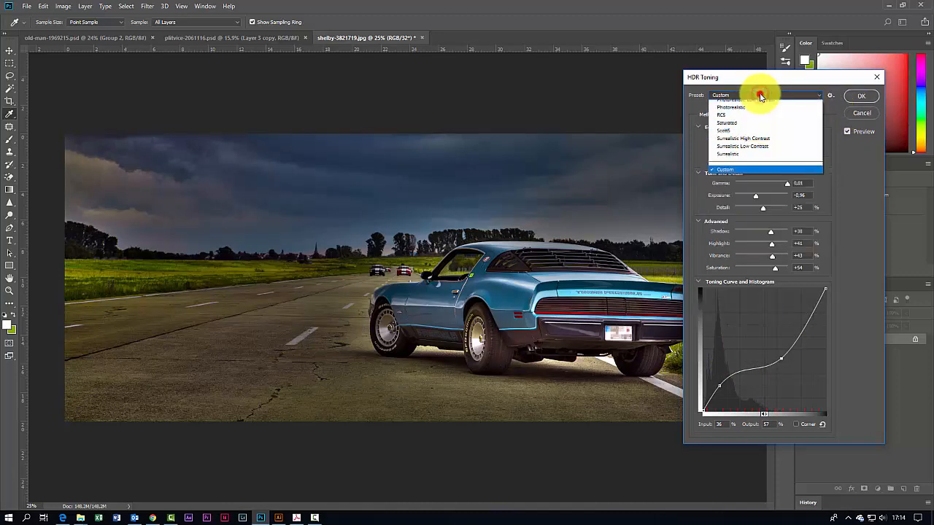
click(733, 120)
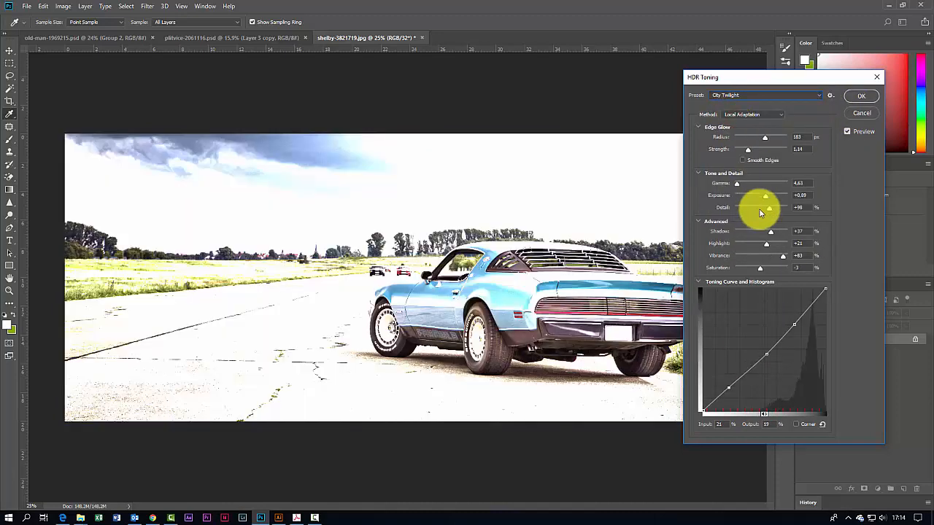
click(740, 95)
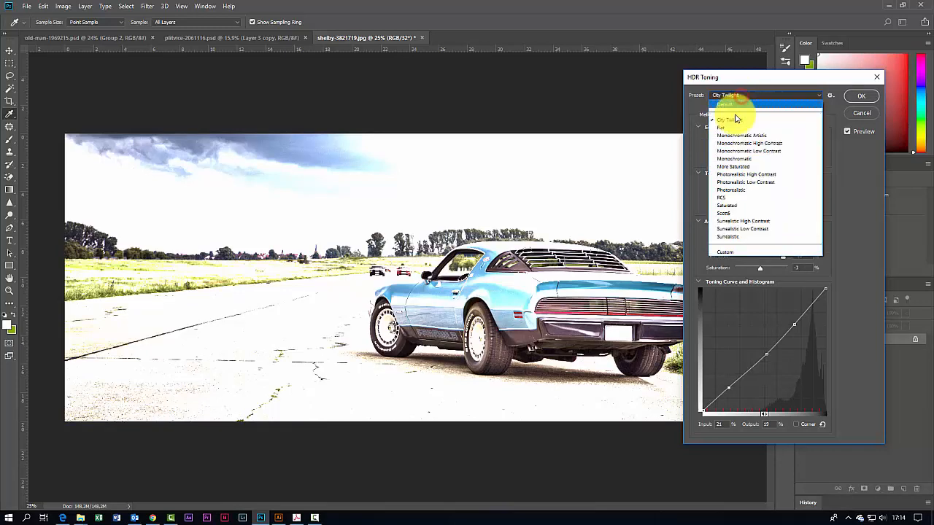
click(735, 127)
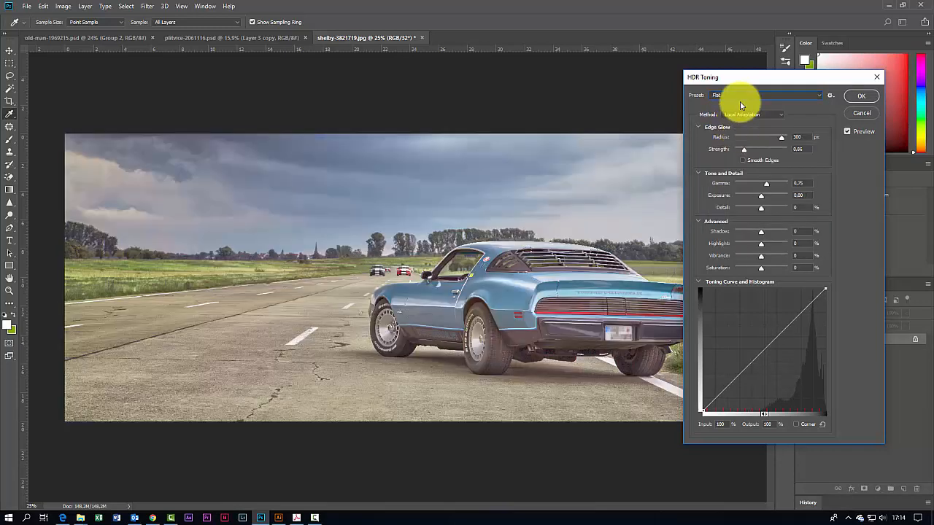
click(740, 95)
click(740, 138)
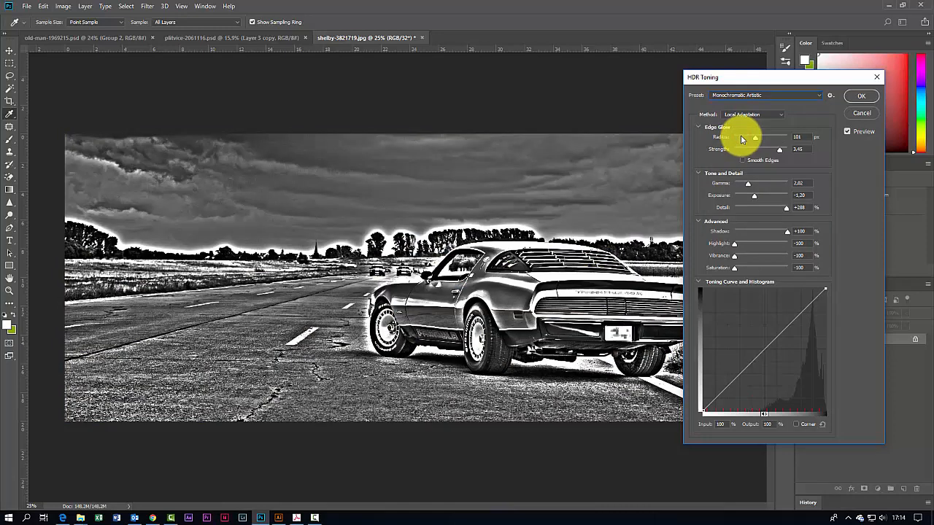
click(742, 95)
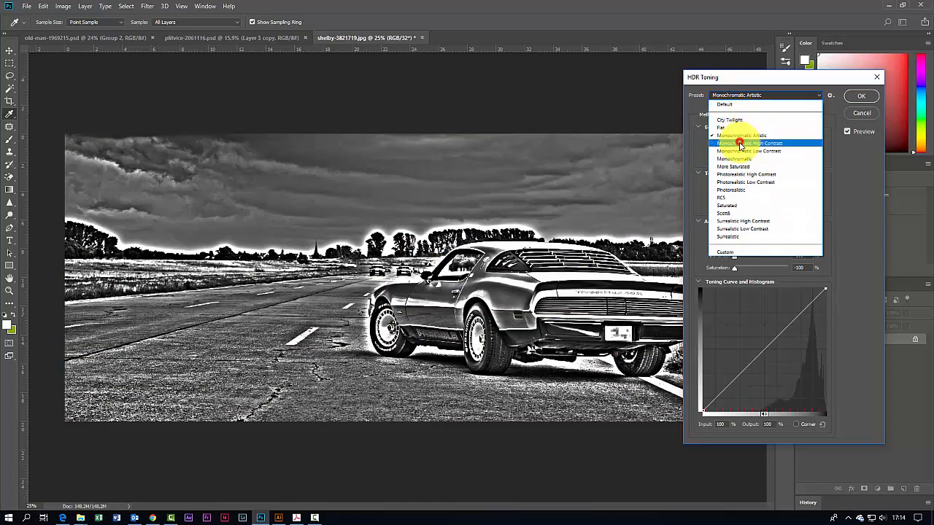
click(743, 143)
Step: Preview the Monochromatic Low Contrast and Monochromatic presets
click(744, 97)
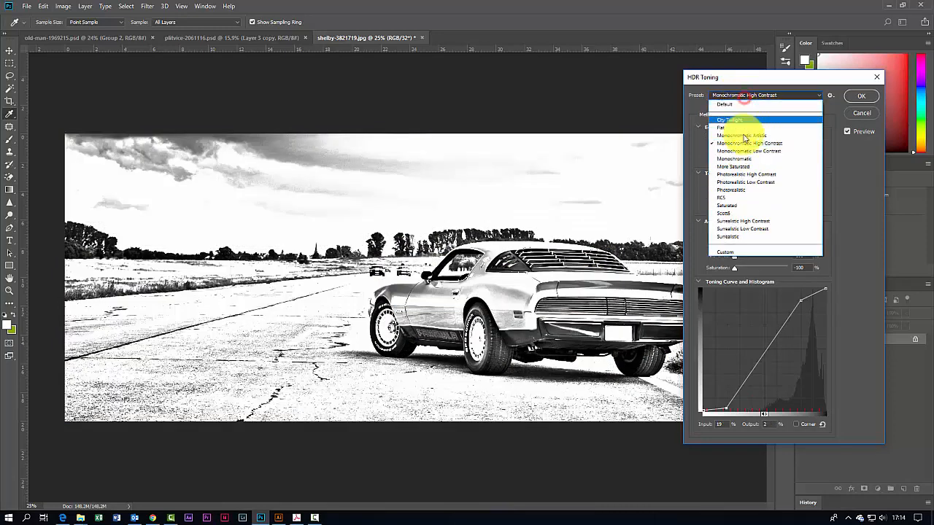
click(741, 146)
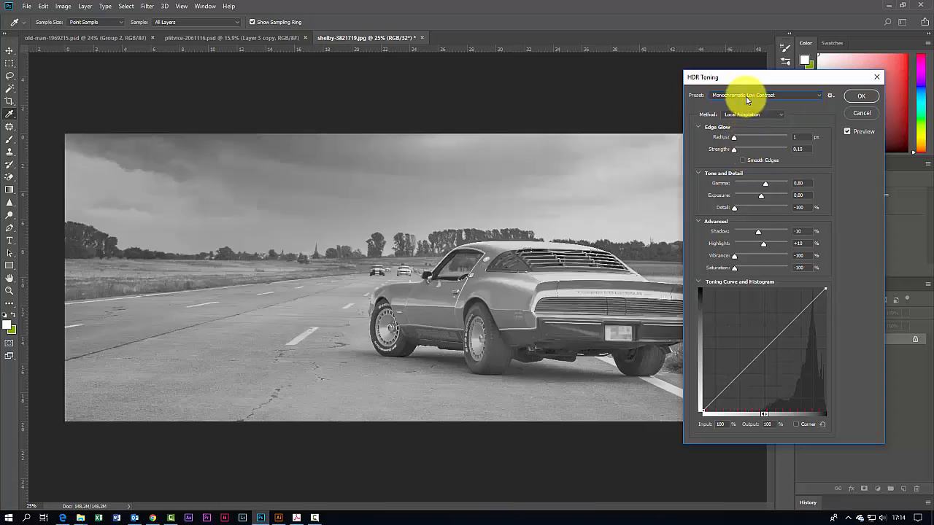
click(744, 94)
click(743, 160)
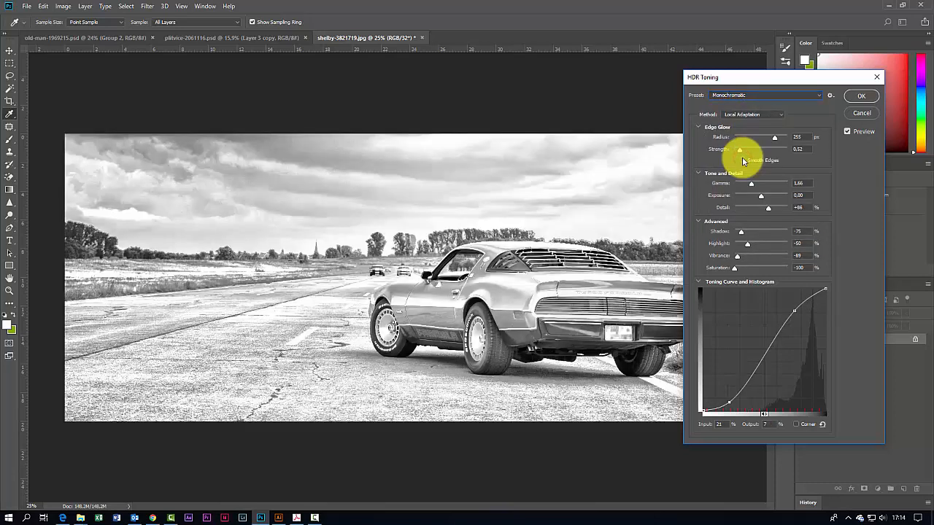
Step: Choose the More Saturated HDR Toning preset
click(755, 94)
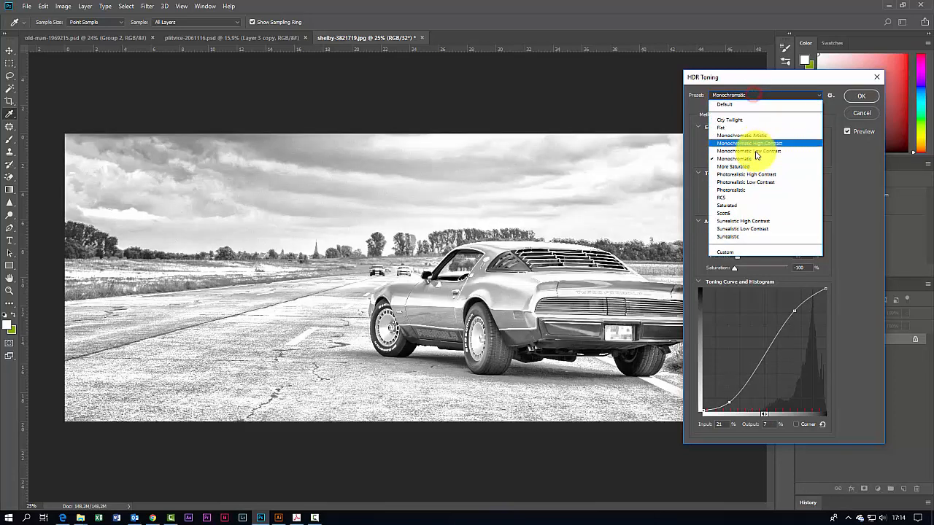
click(752, 167)
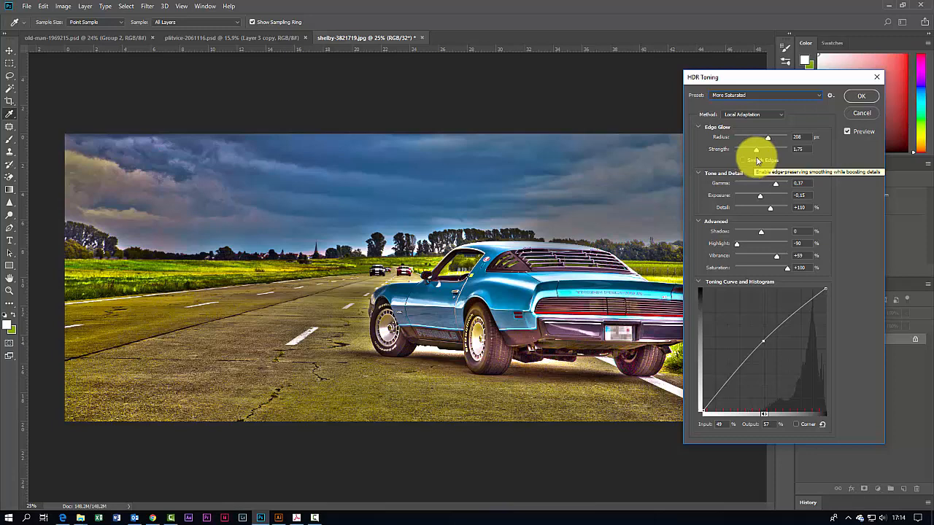
Step: Apply the HDR Toning adjustment and duplicate the Background layer
click(861, 100)
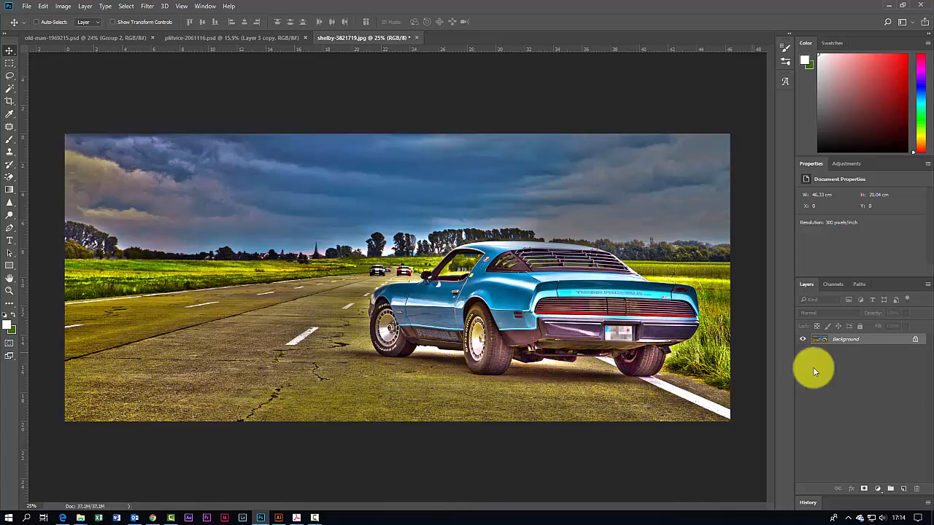
click(820, 341)
drag(837, 335, 904, 483)
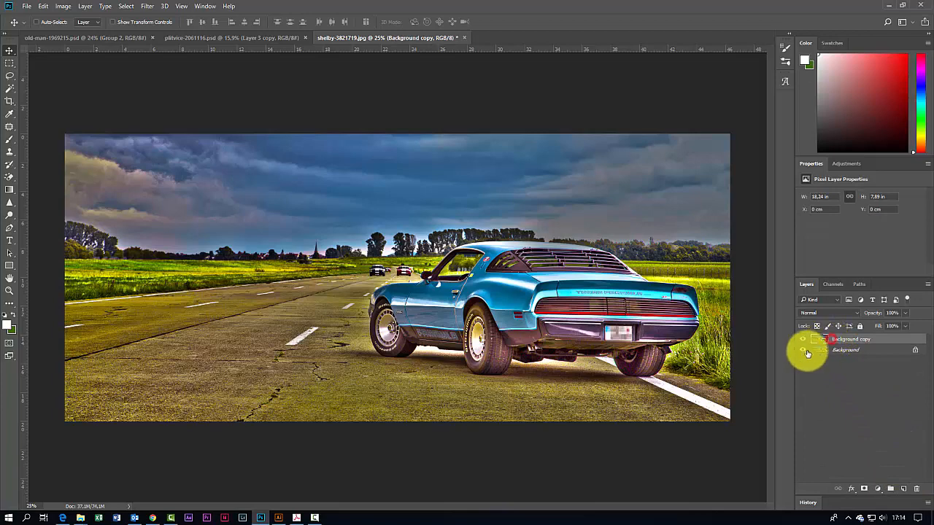
Step: Open the Camera Raw Filter on the copy layer and set Clarity to +32 and Dehaze to +40
click(149, 7)
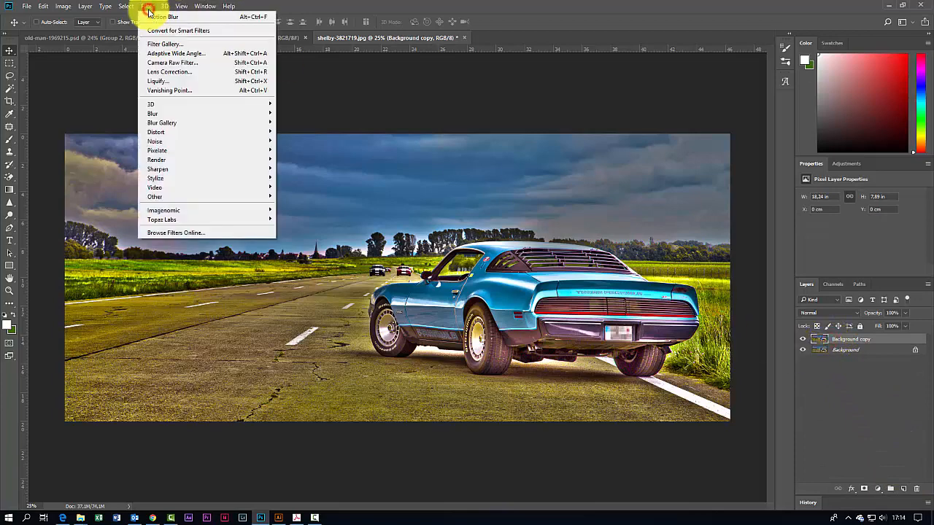
click(178, 64)
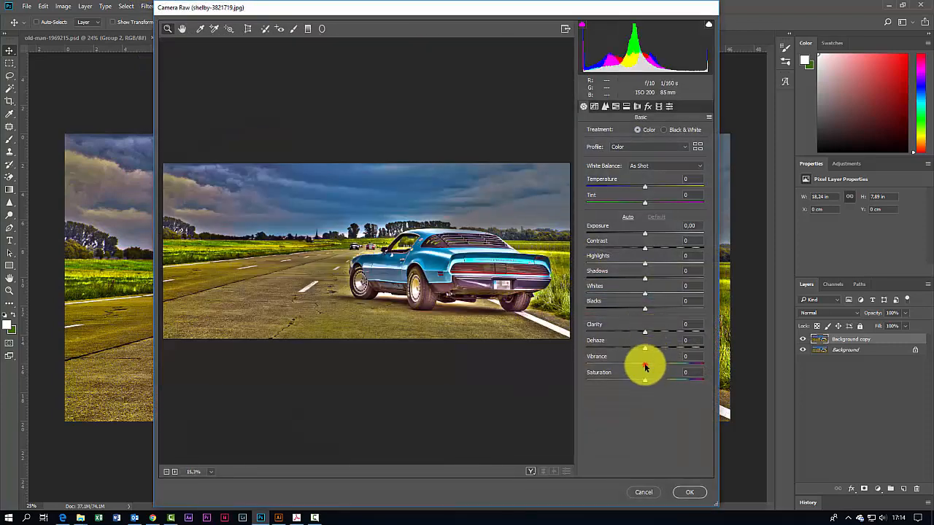
drag(645, 367, 660, 335)
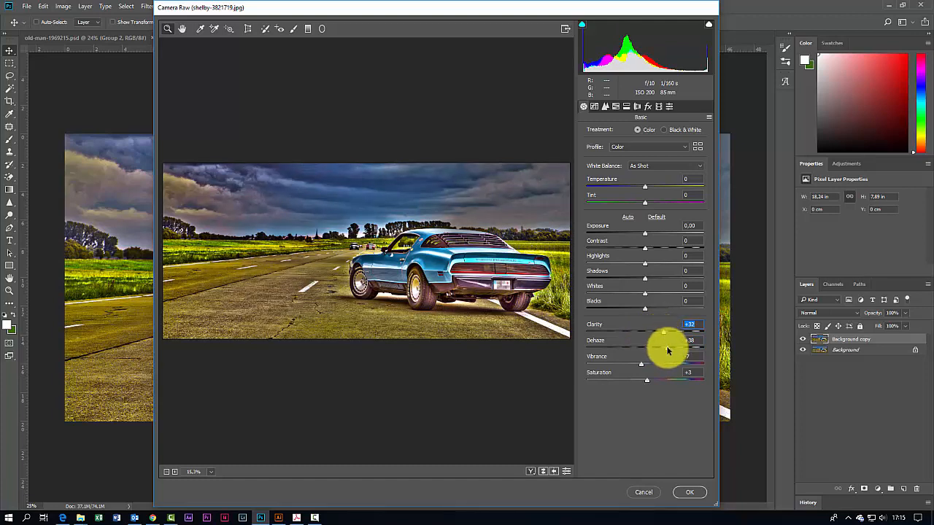
mouse_move(667, 348)
mouse_down()
mouse_move(655, 349)
mouse_move(669, 349)
mouse_up()
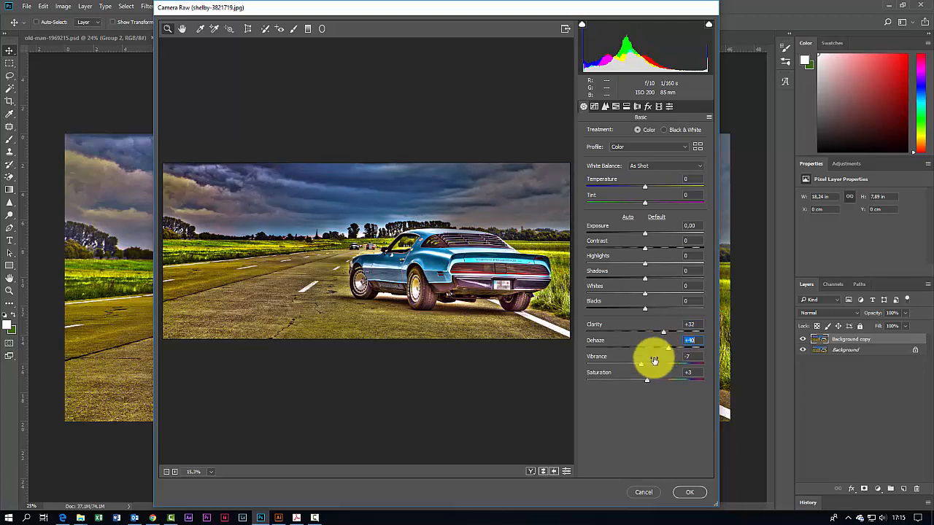
Step: Set Vibrance to -38, Contrast to +33 and Saturation to -12 in the Basic panel
drag(641, 366, 614, 371)
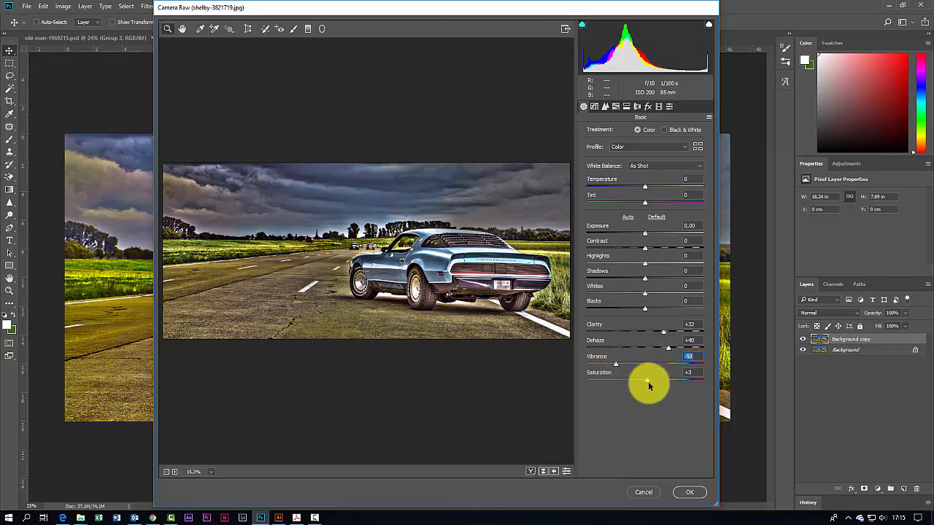
drag(630, 373, 650, 380)
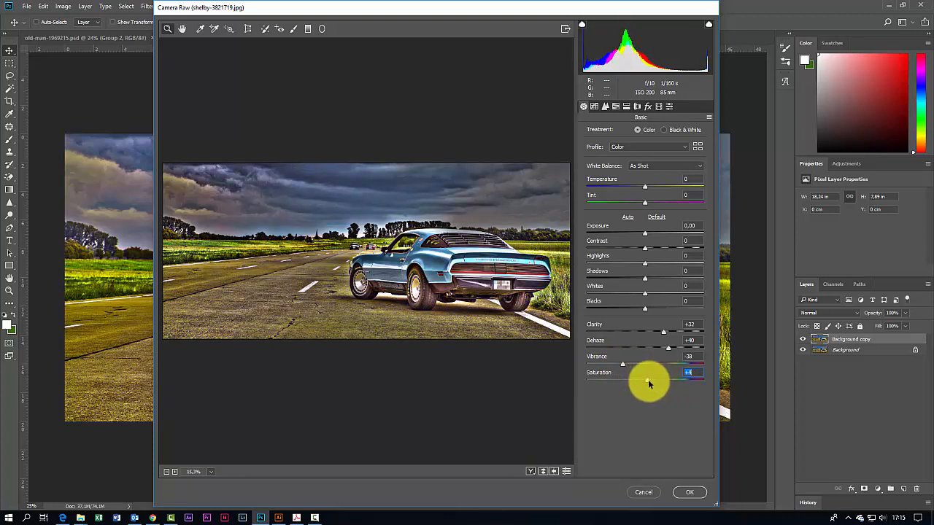
click(646, 250)
mouse_move(646, 250)
mouse_down()
mouse_move(672, 252)
mouse_move(664, 251)
mouse_up()
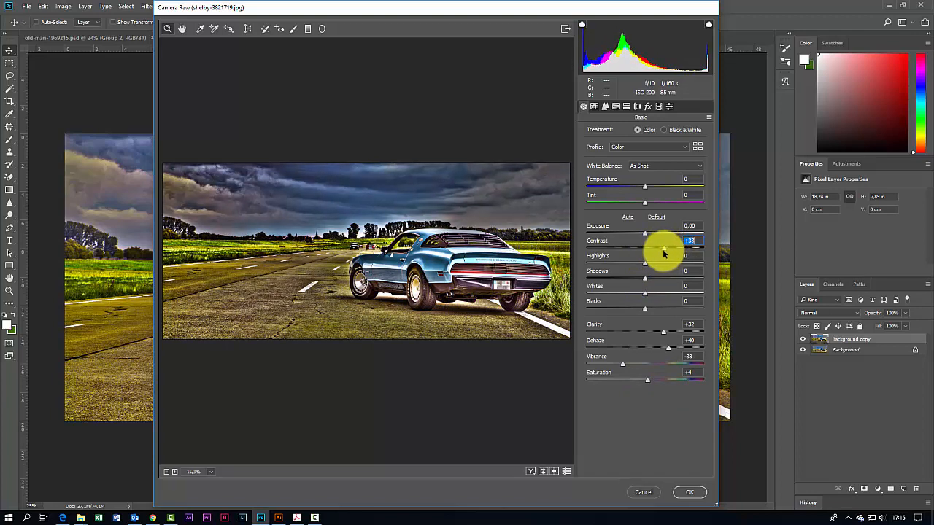
mouse_move(645, 234)
mouse_down()
mouse_move(629, 234)
mouse_move(655, 235)
mouse_move(647, 235)
mouse_up()
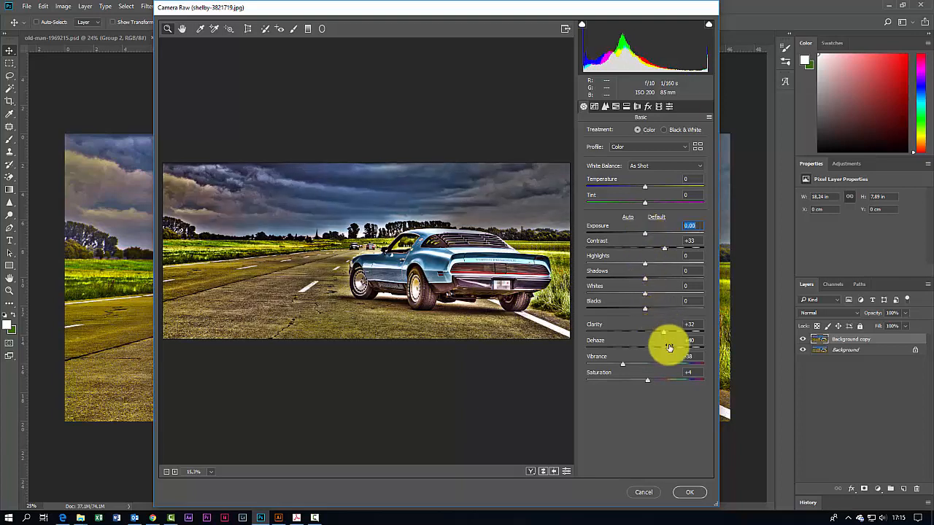
mouse_move(649, 378)
mouse_down()
mouse_move(656, 382)
mouse_move(634, 382)
mouse_up()
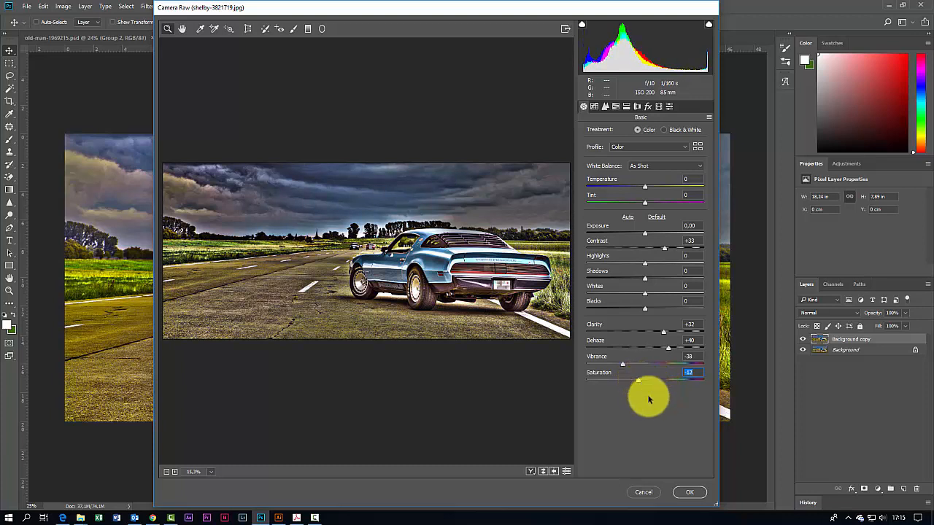
Step: Set HSL saturation: Reds +100, Yellows -100, Greens +100, Aquas +39 and Blues +36
click(626, 107)
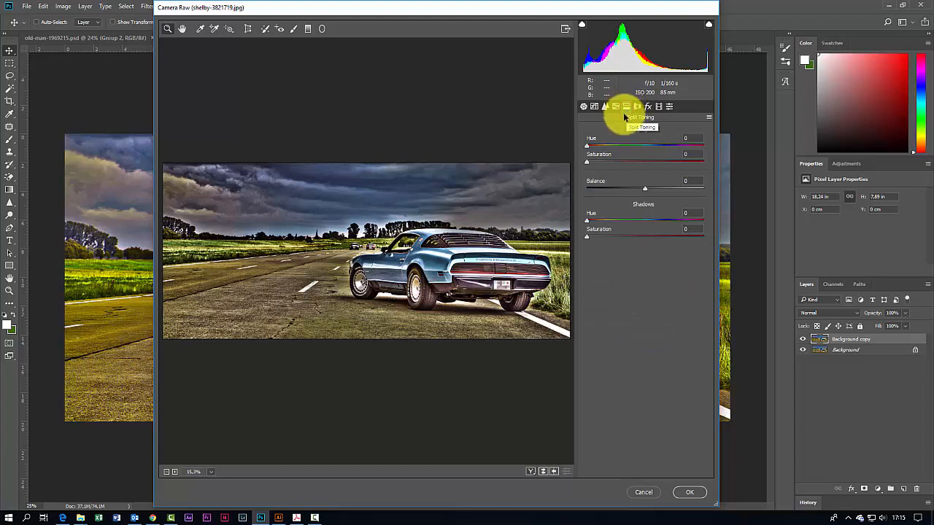
click(616, 107)
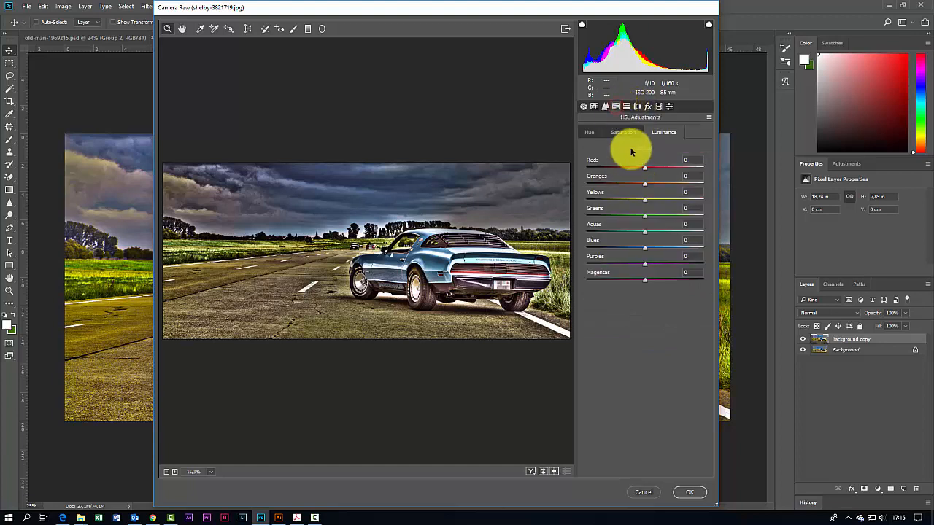
click(623, 131)
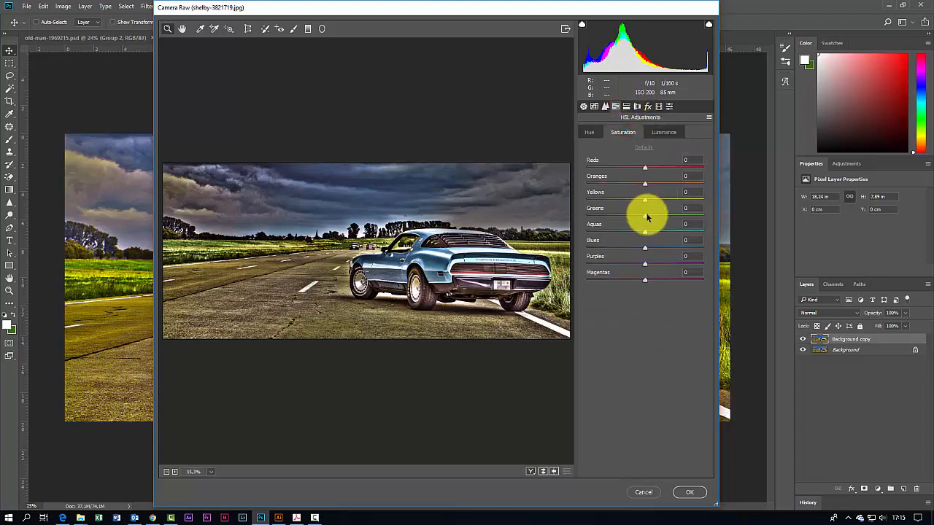
drag(646, 214, 719, 215)
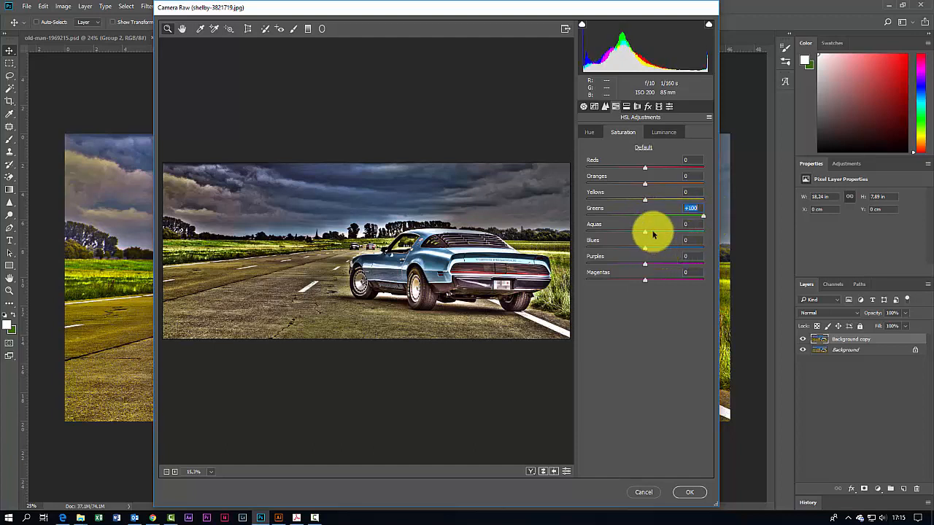
drag(644, 201, 574, 193)
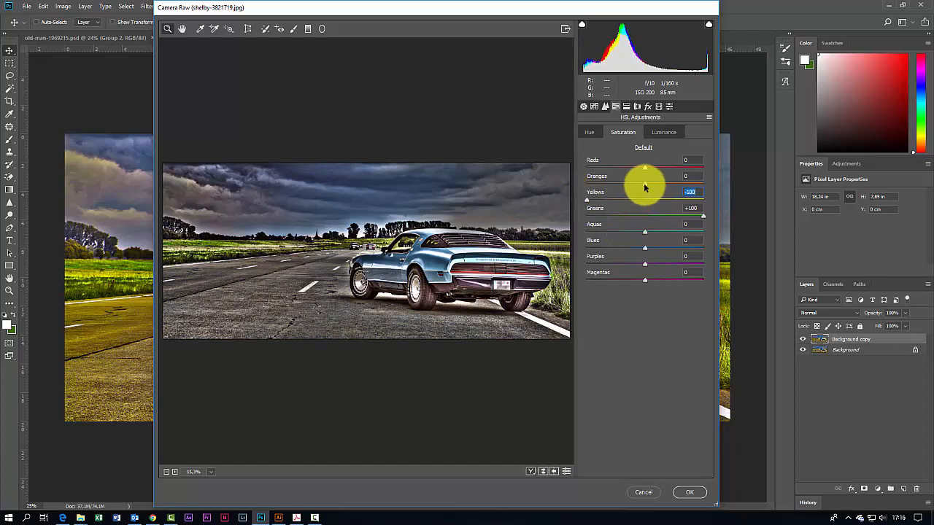
drag(646, 248, 667, 248)
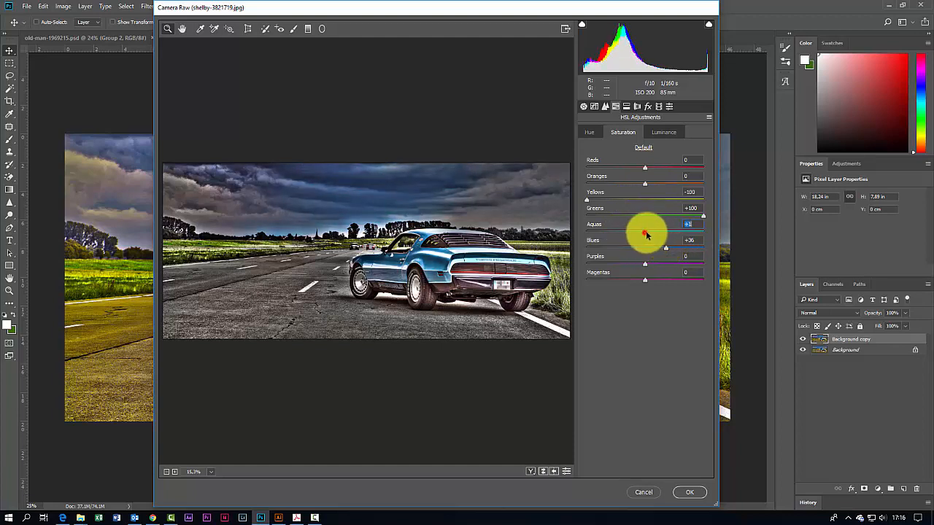
mouse_move(645, 234)
mouse_down()
mouse_move(683, 229)
mouse_move(617, 227)
mouse_move(663, 231)
mouse_up()
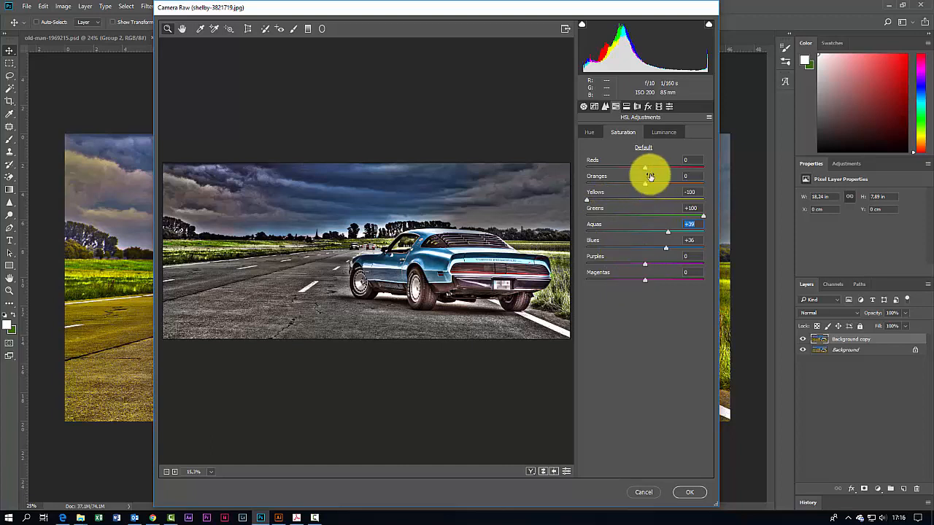
drag(645, 170, 733, 175)
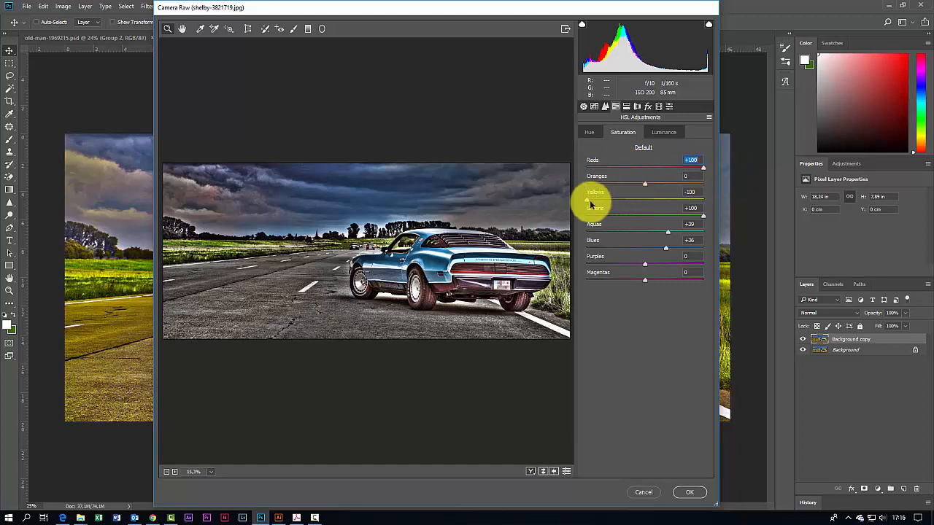
drag(588, 200, 569, 200)
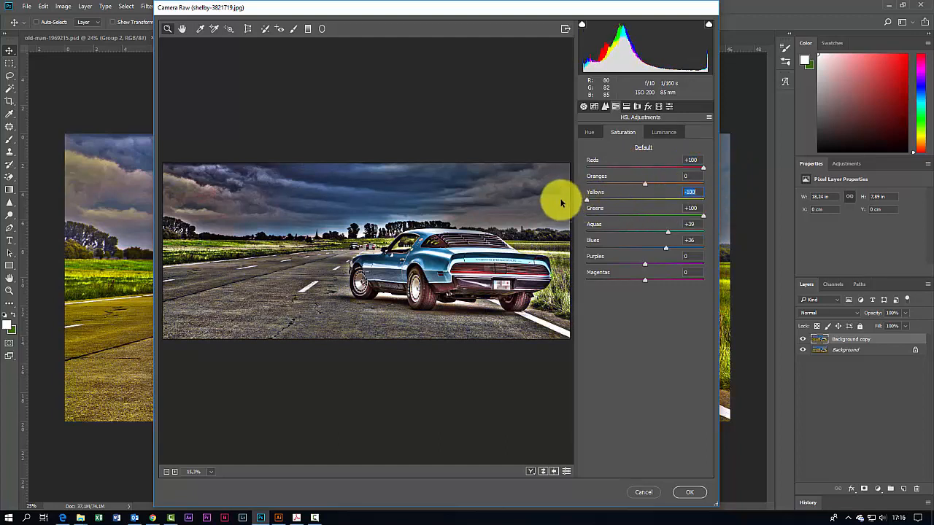
Step: Set HSL hue: Reds +34, Yellows +19, Aquas +11, Blues -1 and Purples +3
click(591, 133)
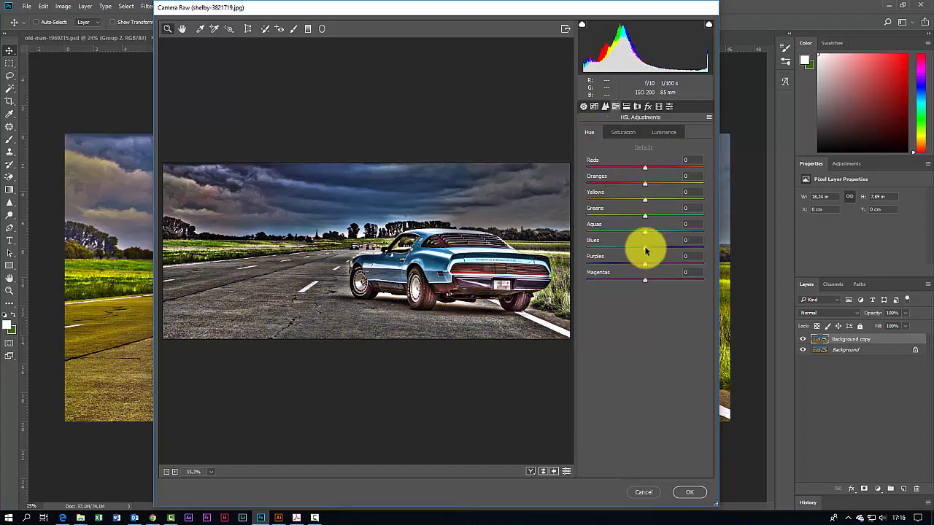
mouse_move(649, 247)
mouse_down()
mouse_move(673, 251)
mouse_move(631, 248)
mouse_move(642, 250)
mouse_move(650, 234)
mouse_move(715, 236)
mouse_move(653, 230)
mouse_up()
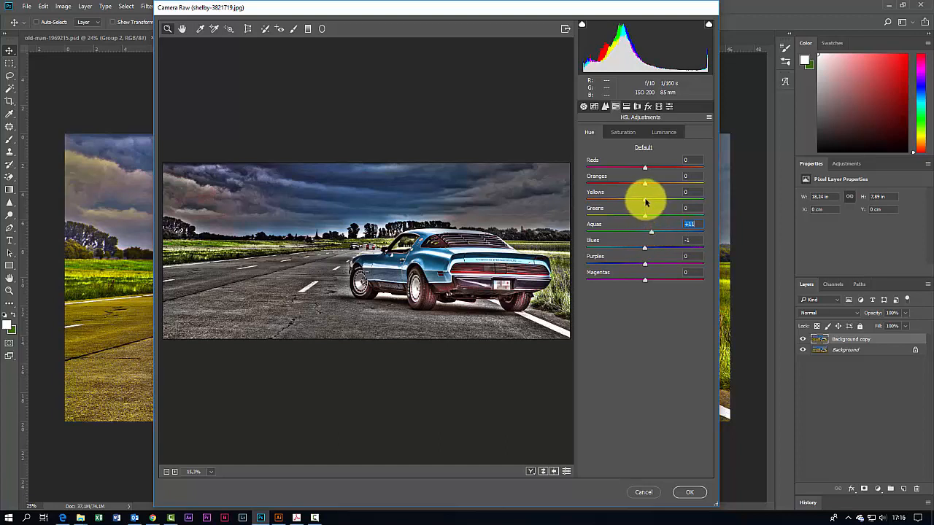
mouse_move(645, 202)
mouse_down()
mouse_move(709, 202)
mouse_move(629, 205)
mouse_move(657, 204)
mouse_up()
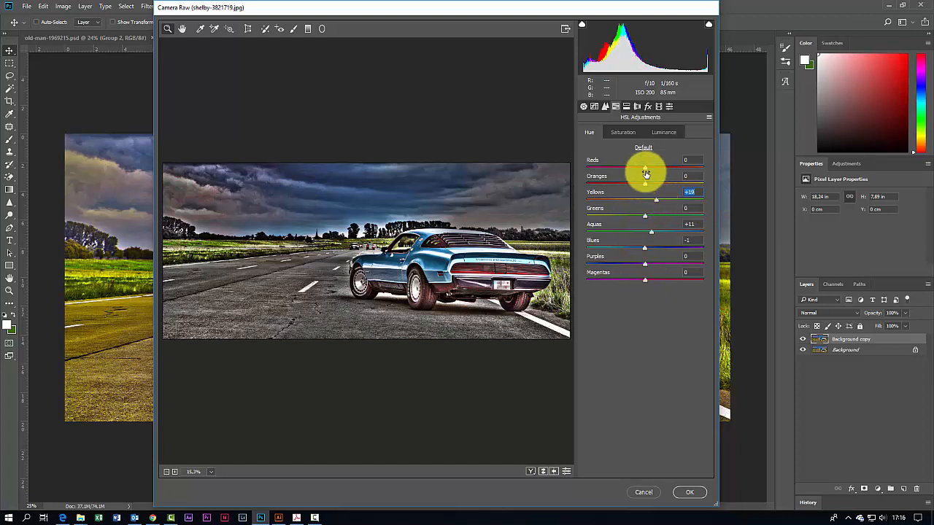
drag(645, 169, 685, 170)
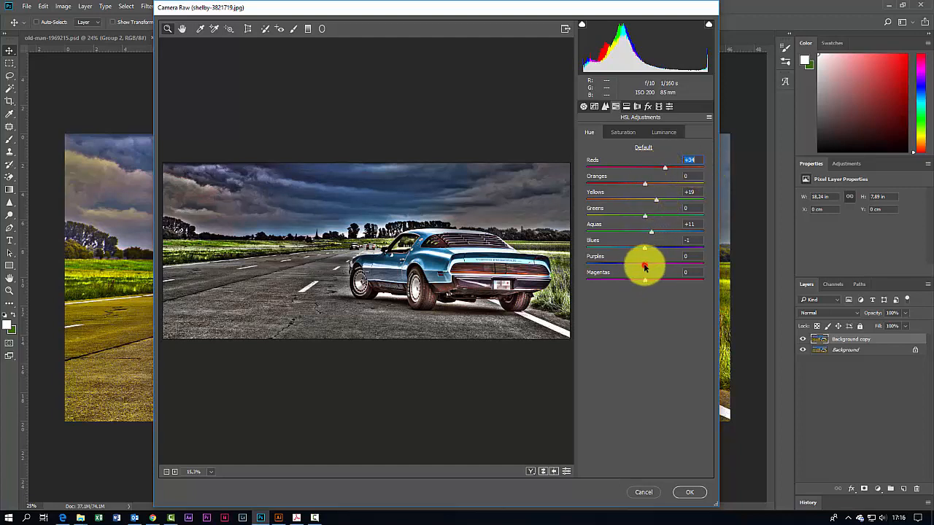
mouse_move(644, 263)
mouse_down()
mouse_move(599, 272)
mouse_move(646, 271)
mouse_up()
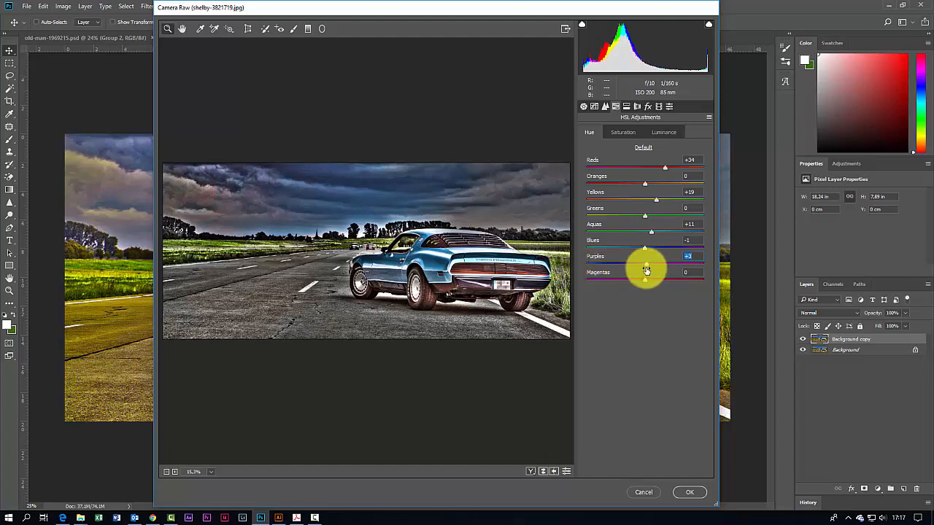
Step: Set HSL luminance: Reds -100, Oranges +29, Blues -11 and Magentas +100
click(663, 132)
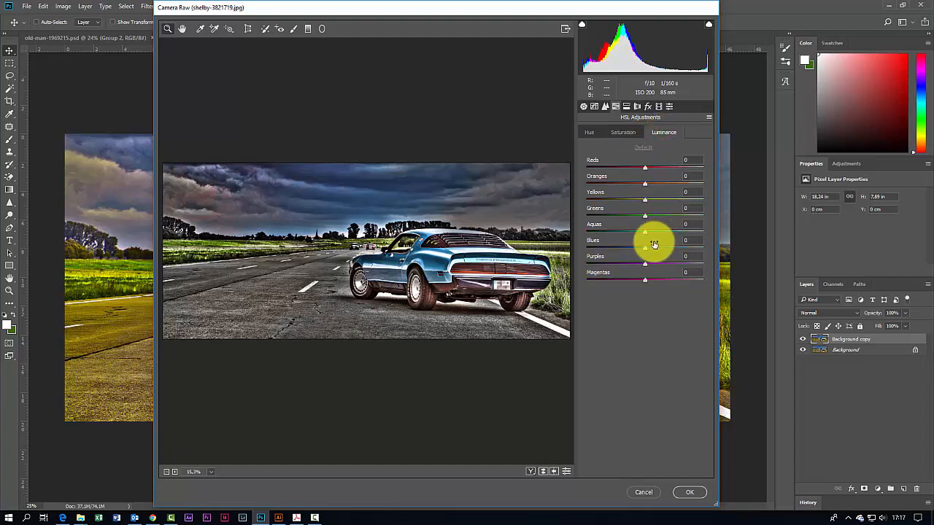
mouse_move(643, 250)
mouse_down()
mouse_move(616, 248)
mouse_move(673, 248)
mouse_move(622, 248)
mouse_move(638, 248)
mouse_up()
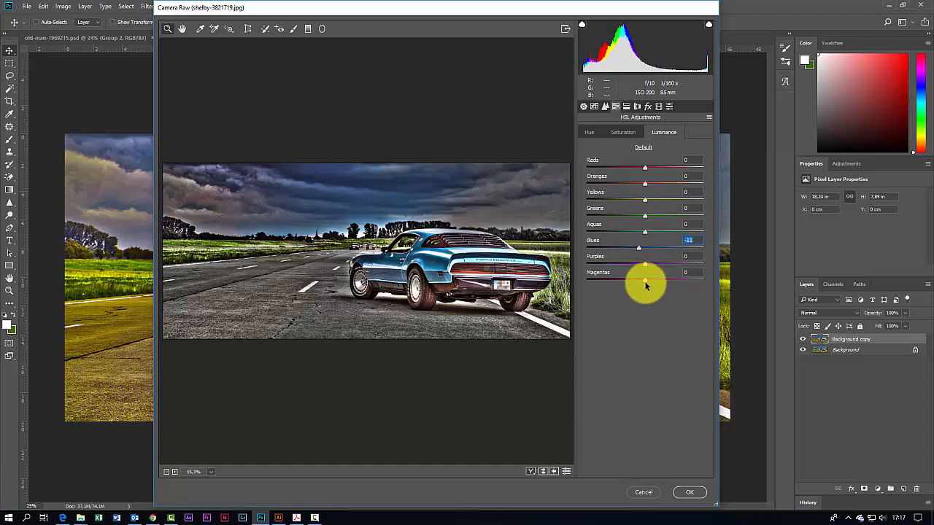
drag(646, 282, 734, 291)
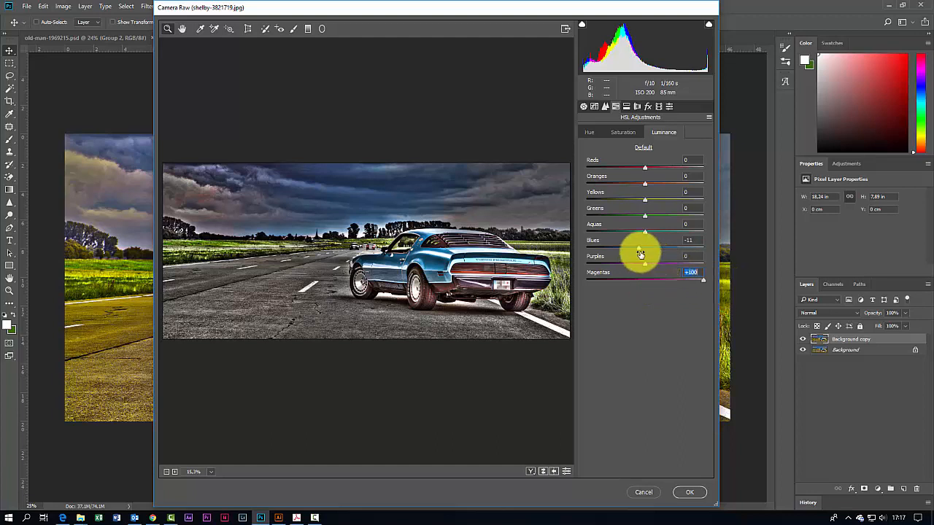
drag(645, 169, 577, 171)
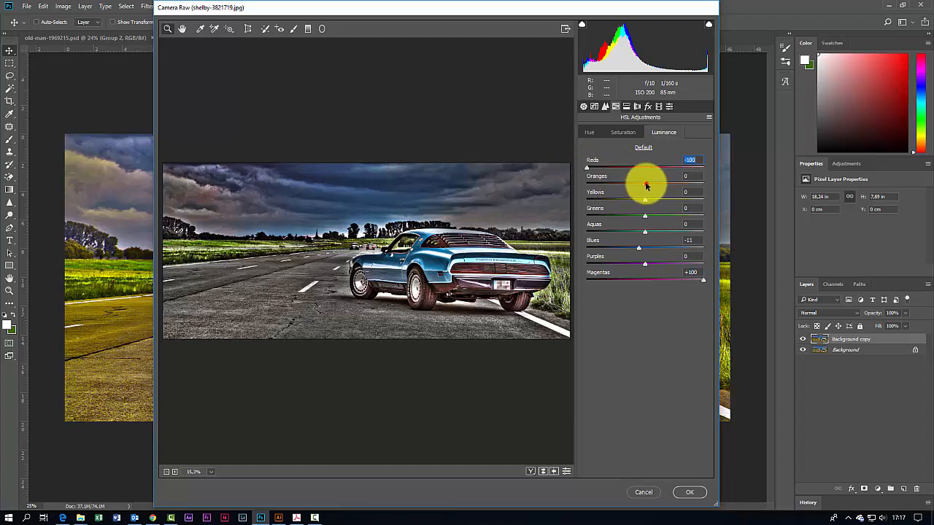
mouse_move(646, 186)
mouse_down()
mouse_move(578, 180)
mouse_move(701, 187)
mouse_move(643, 185)
mouse_move(663, 189)
mouse_up()
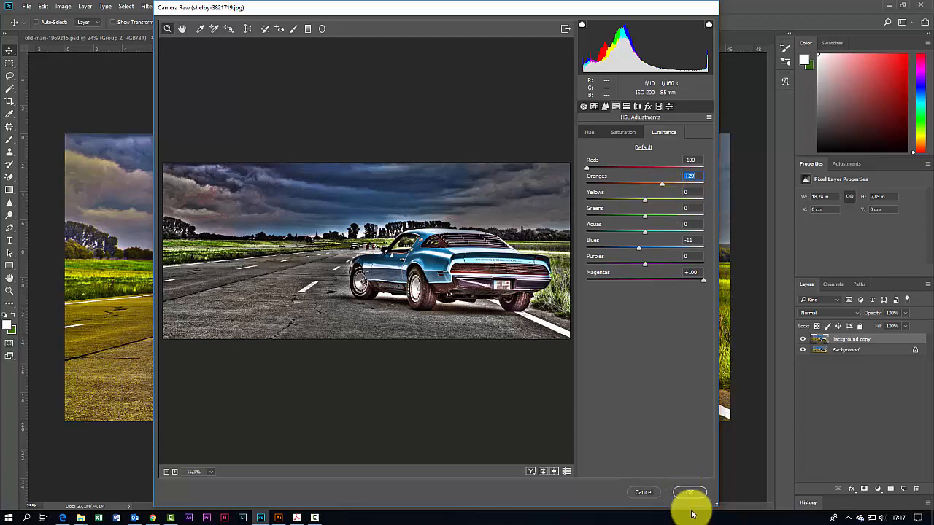
Step: Add a post-crop vignette with Amount -22 in the Effects panel
click(647, 106)
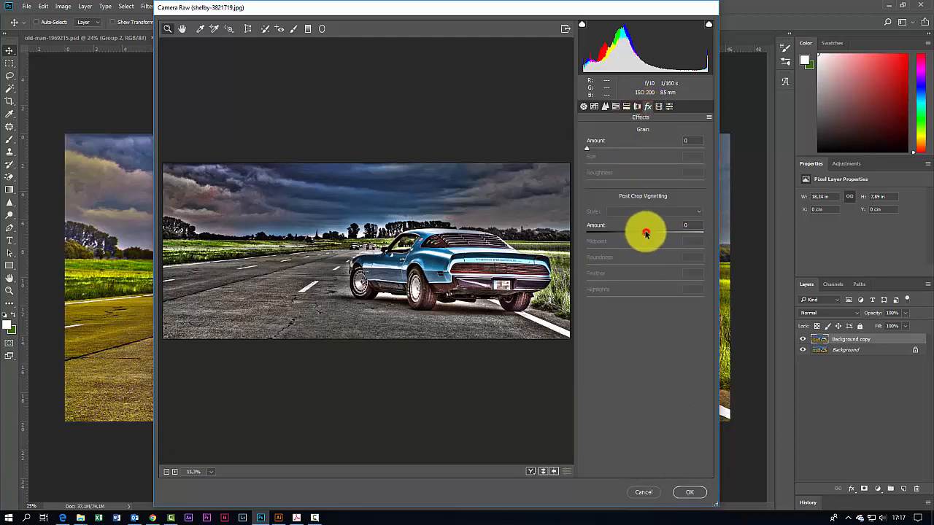
drag(646, 233, 633, 234)
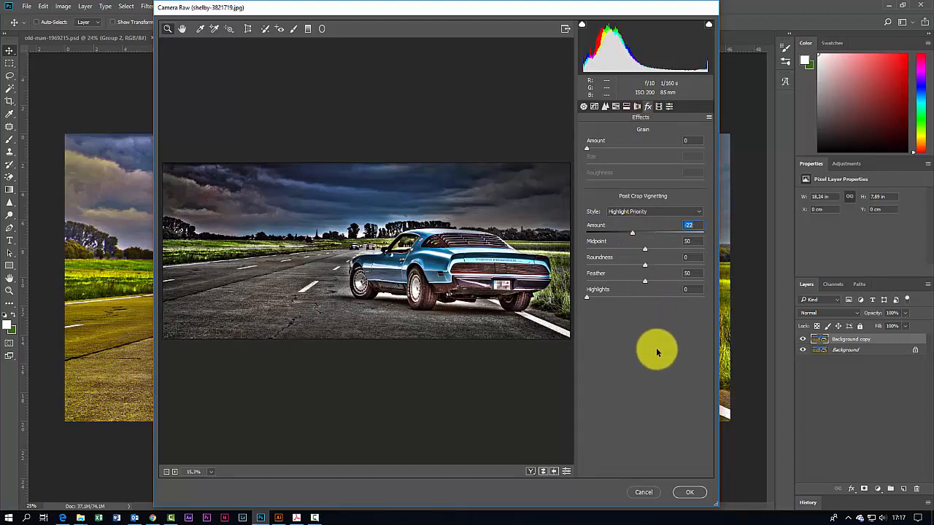
Step: Set the Calibration Red Primary Hue to +8 and Blue Primary Saturation to +34, then apply the filter
click(659, 106)
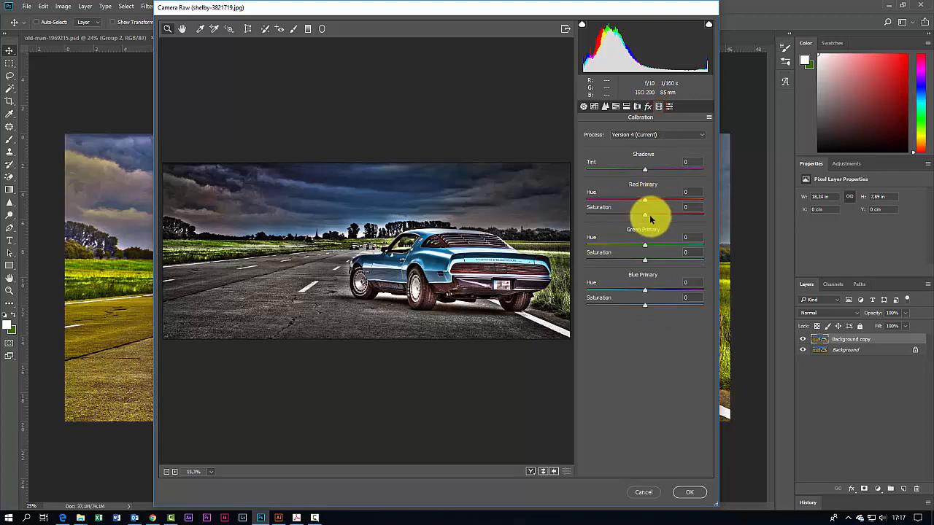
mouse_move(644, 200)
mouse_down()
mouse_move(663, 202)
mouse_move(653, 204)
mouse_up()
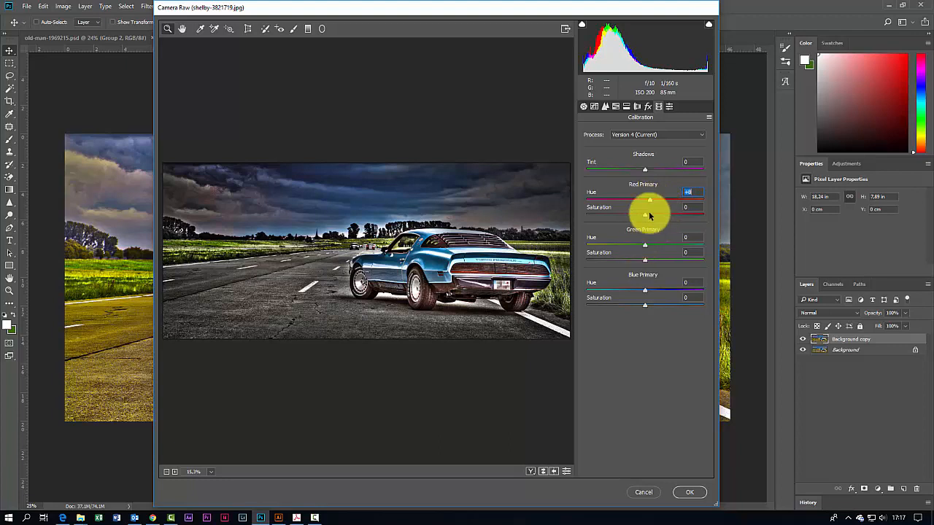
mouse_move(646, 306)
mouse_down()
mouse_move(684, 308)
mouse_move(664, 309)
mouse_up()
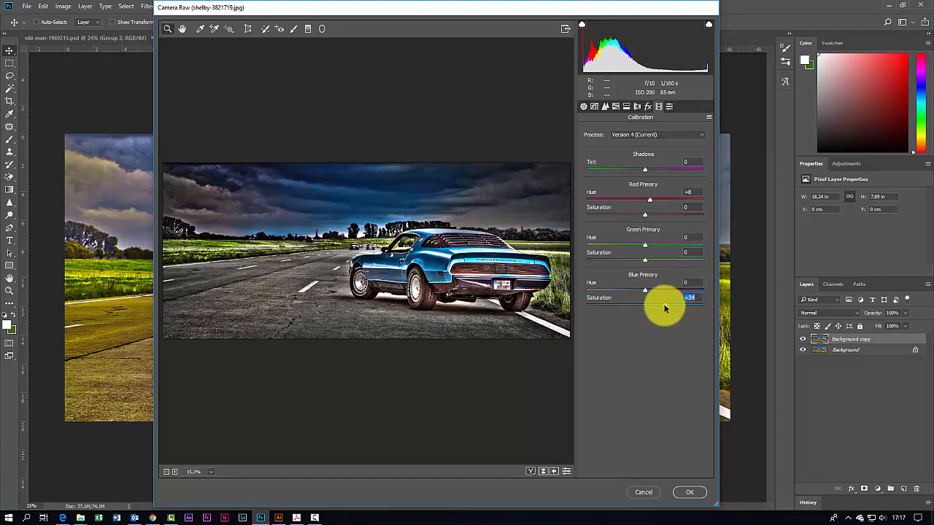
click(687, 495)
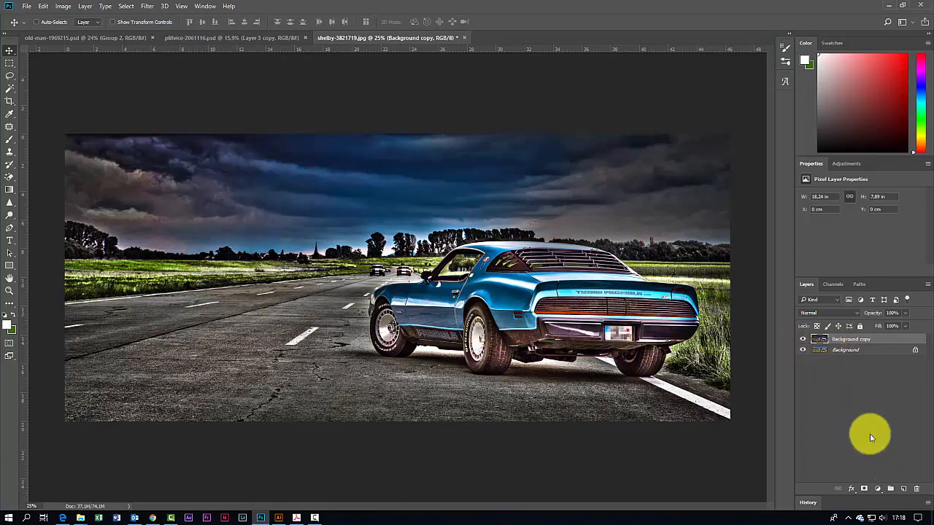
click(840, 350)
click(837, 341)
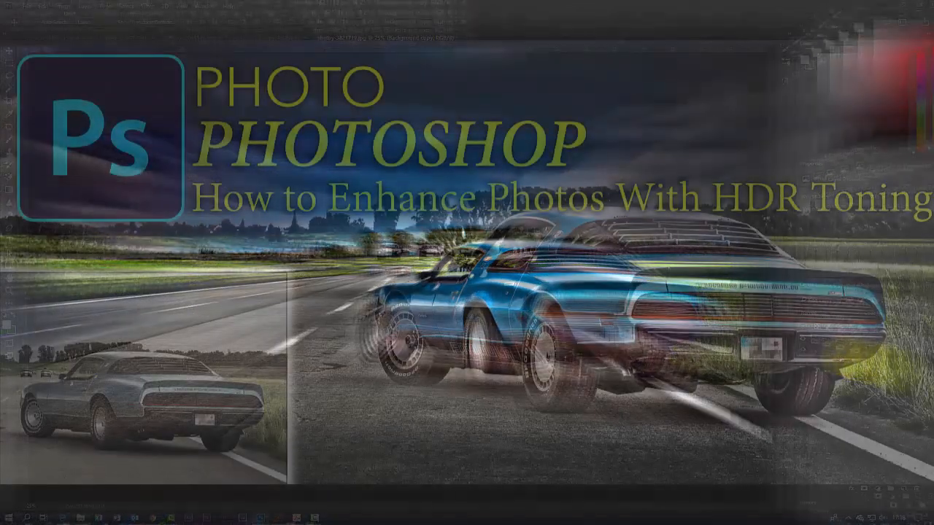